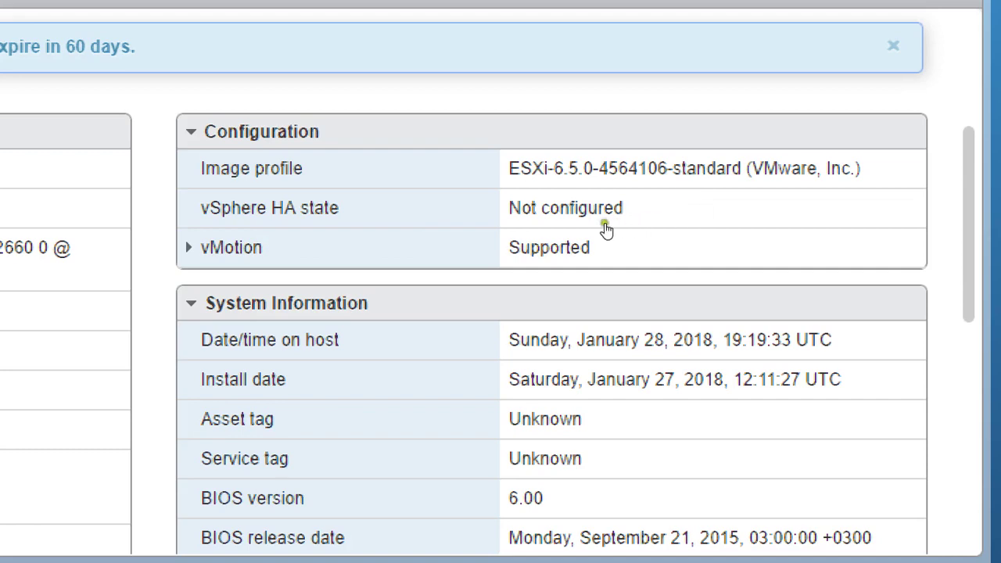
Step: Review the host's Configuration and System Information details, highlighting the date and time on the host
{"action": "scroll", "coordinate": [621, 239], "scroll_direction": "down", "scroll_amount": 1}
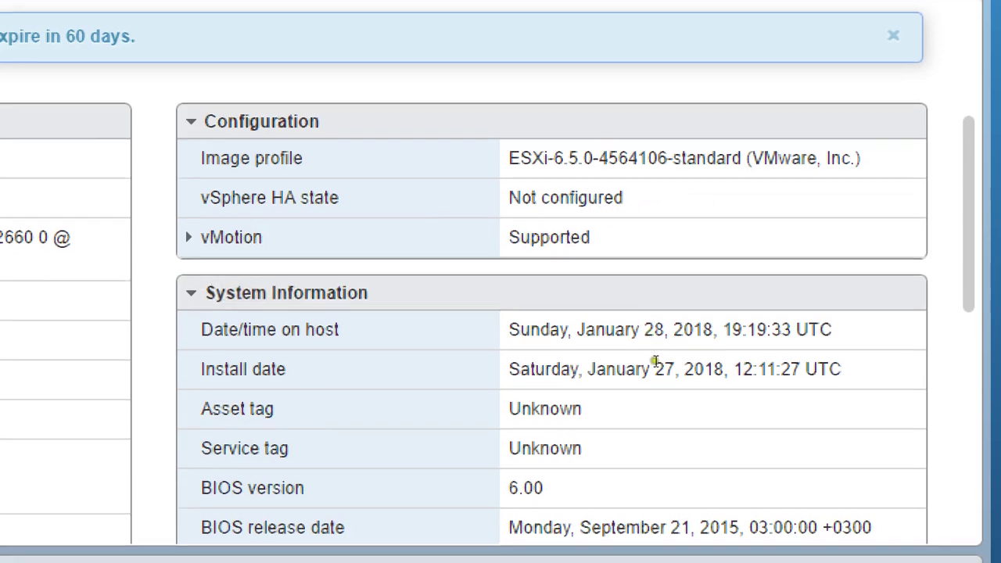
{"action": "scroll", "coordinate": [660, 359], "scroll_direction": "down", "scroll_amount": 2}
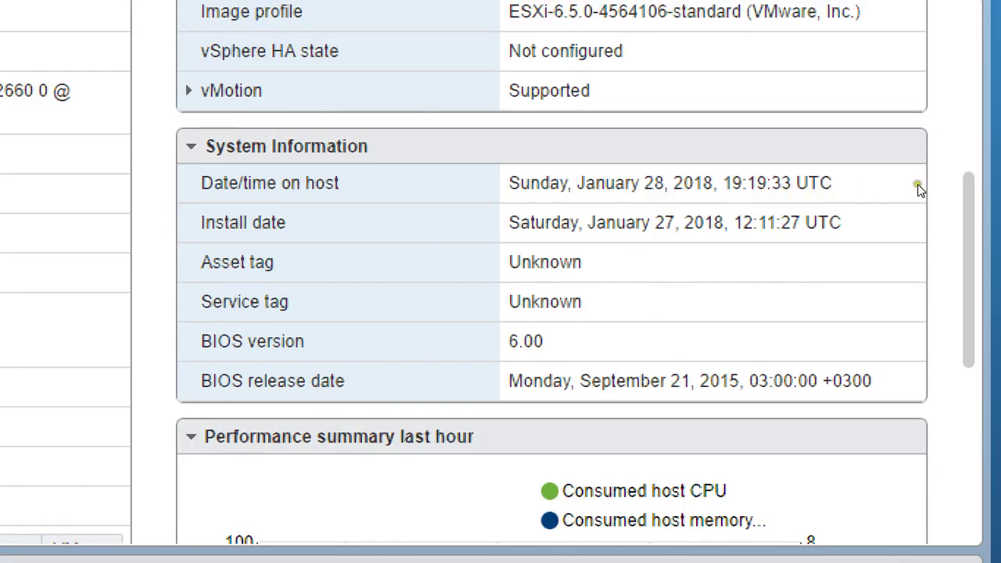
{"action": "left_click", "coordinate": [884, 220]}
{"action": "left_click_drag", "start_coordinate": [520, 183], "coordinate": [915, 183]}
{"action": "left_click", "coordinate": [911, 228]}
Step: Examine the last hour's performance summary chart for consumed host CPU and memory, and return to the host overview
{"action": "scroll", "coordinate": [704, 280], "scroll_direction": "down", "scroll_amount": 4}
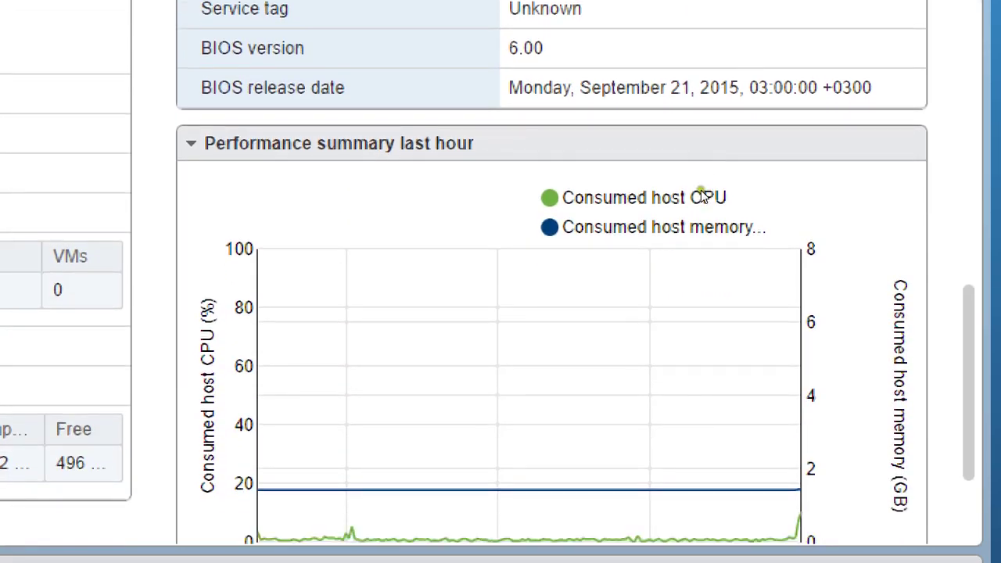
{"action": "scroll", "coordinate": [704, 203], "scroll_direction": "down", "scroll_amount": 2}
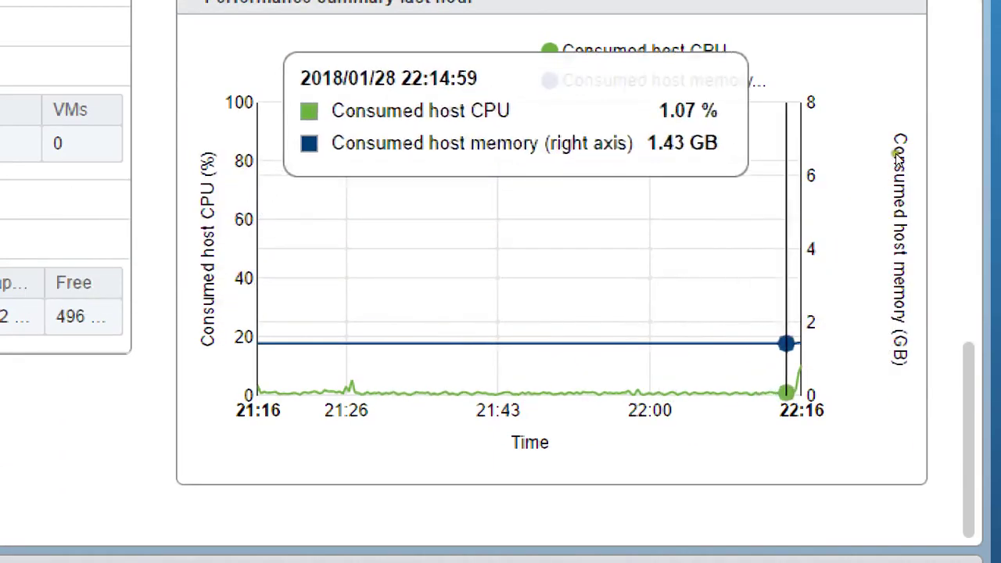
{"action": "scroll", "coordinate": [942, 164], "scroll_direction": "up", "scroll_amount": 2}
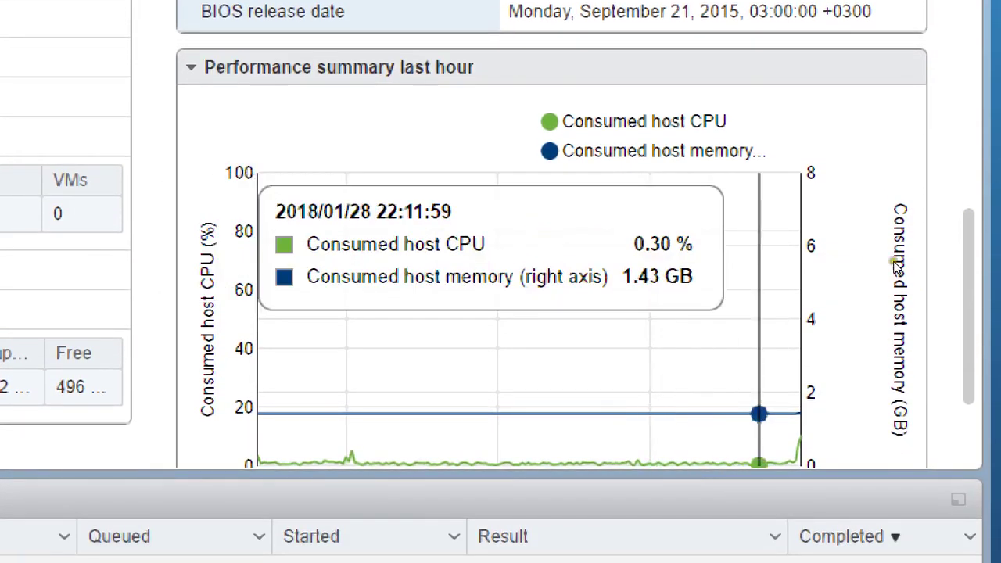
{"action": "scroll", "coordinate": [895, 266], "scroll_direction": "down", "scroll_amount": 2}
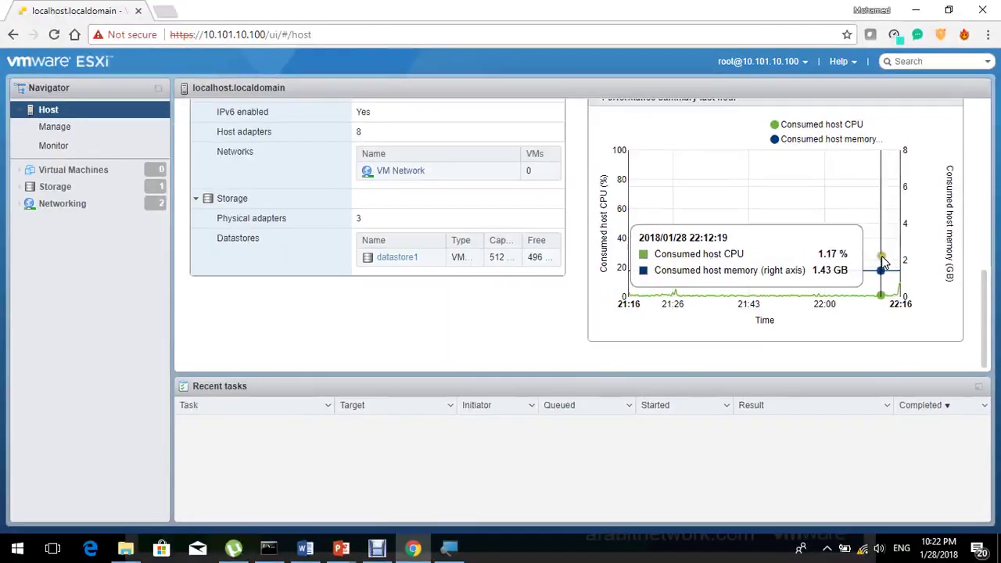
{"action": "scroll", "coordinate": [782, 211], "scroll_direction": "up", "scroll_amount": 3}
{"action": "scroll", "coordinate": [891, 250], "scroll_direction": "up", "scroll_amount": 2}
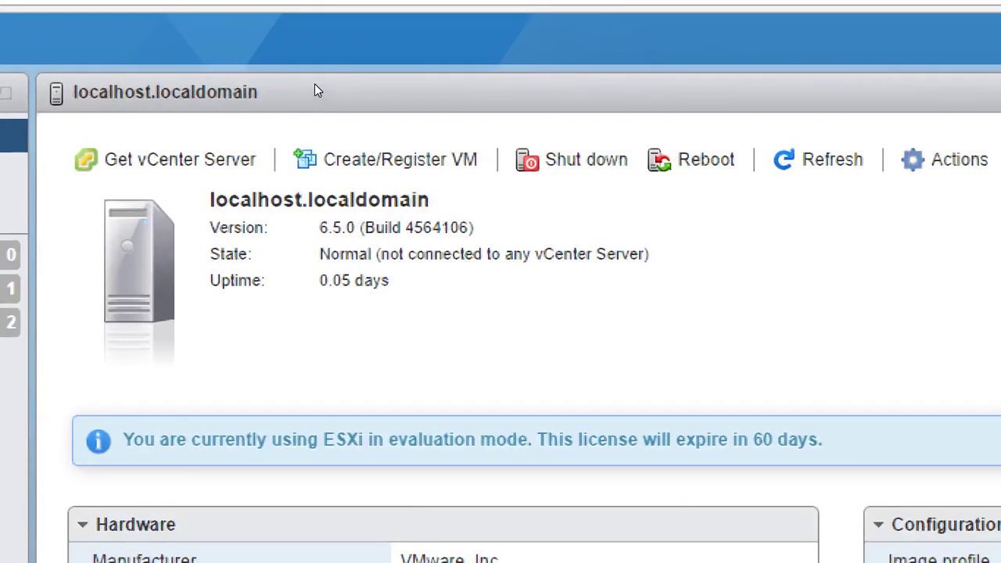
Step: Show the available host actions, first from the host summary and again from the Host entry in the navigator, without running any
{"action": "left_click", "coordinate": [304, 115]}
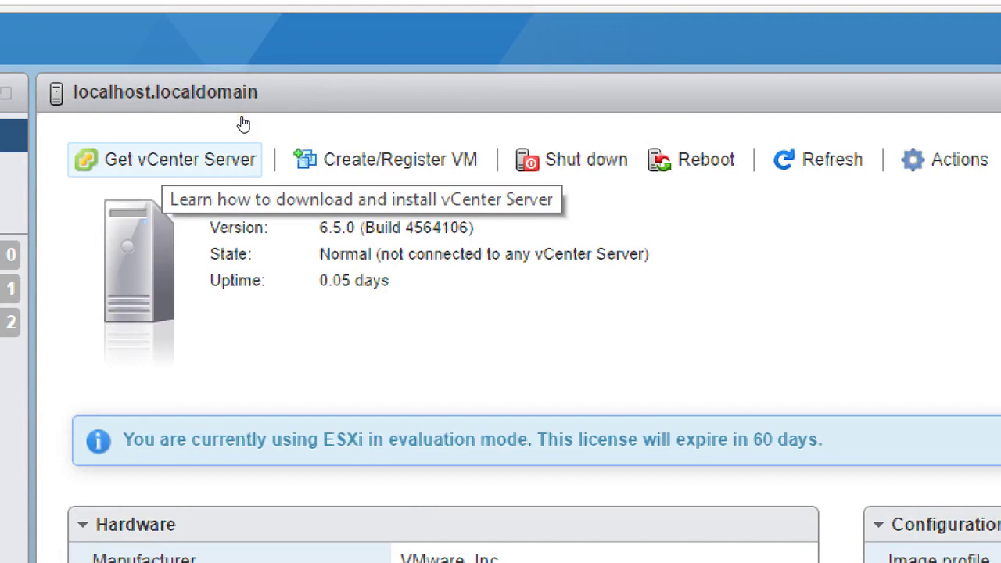
{"action": "left_click", "coordinate": [348, 75]}
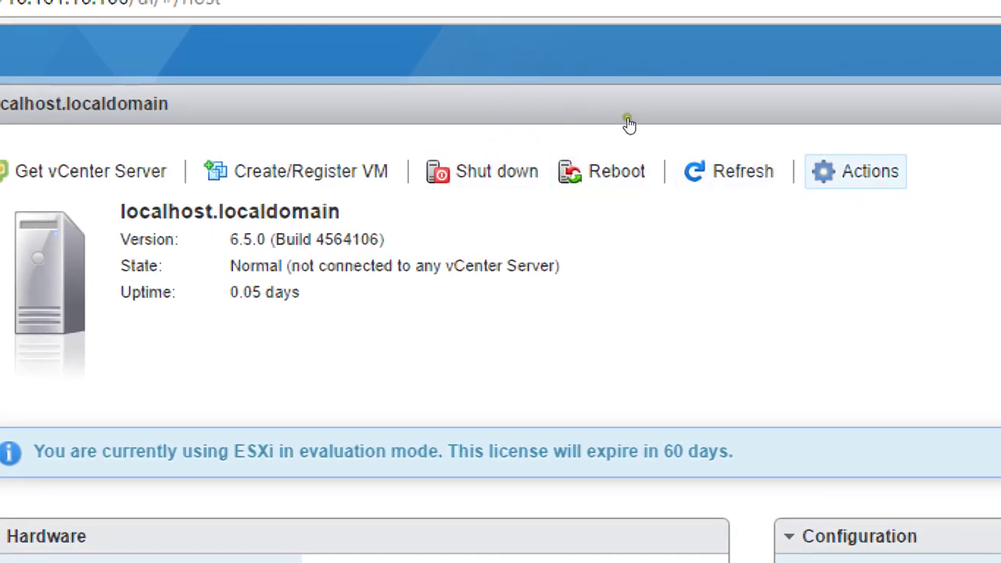
{"action": "left_click", "coordinate": [855, 170]}
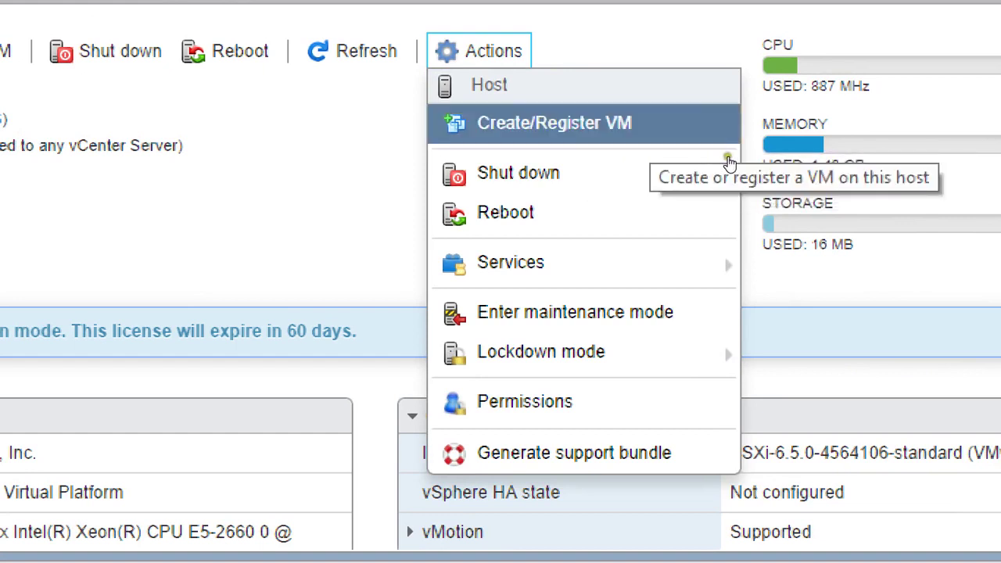
{"action": "mouse_move", "coordinate": [713, 228]}
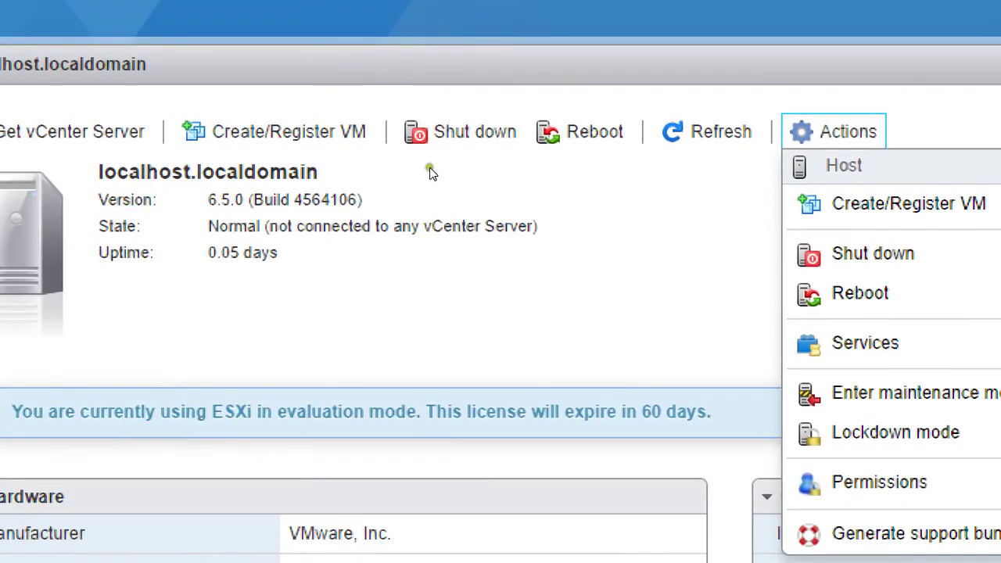
{"action": "left_click", "coordinate": [450, 197]}
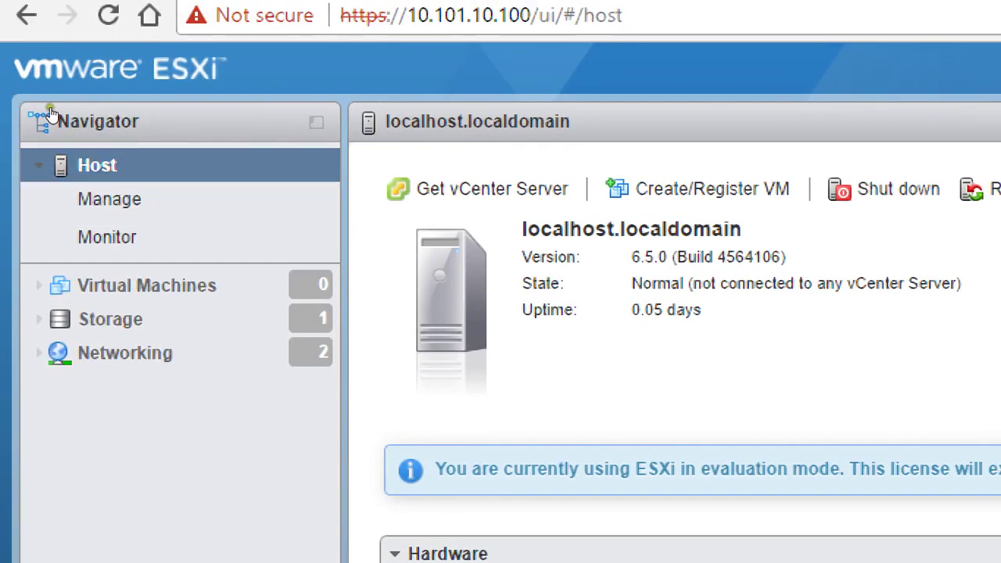
{"action": "right_click", "coordinate": [100, 167]}
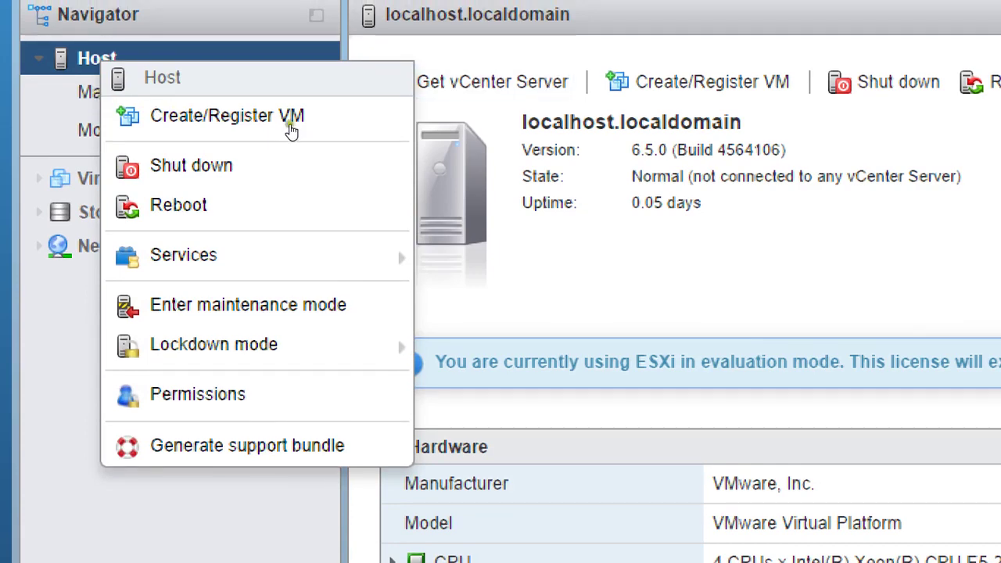
{"action": "left_click", "coordinate": [250, 125]}
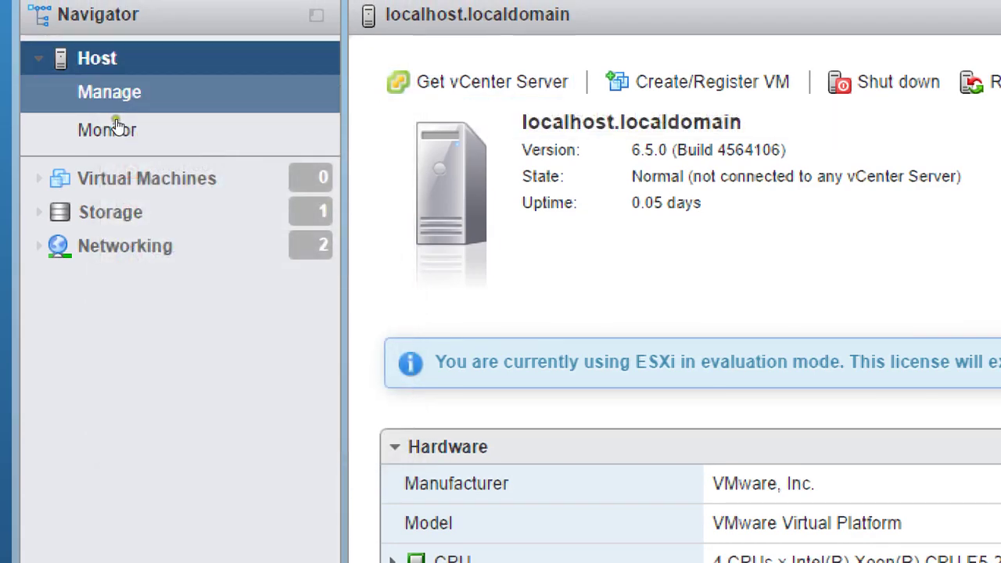
{"action": "left_click", "coordinate": [122, 148]}
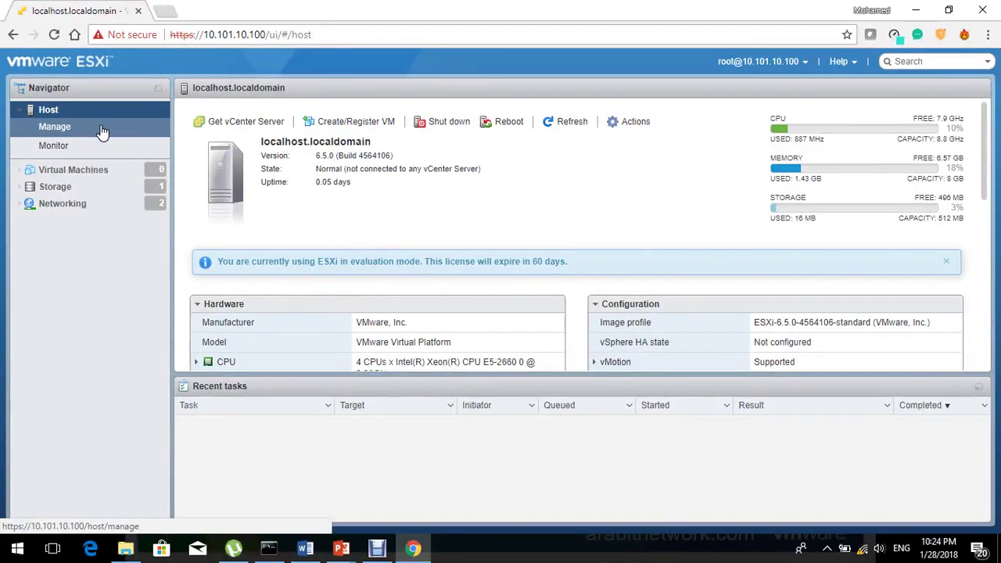
Step: Open the host's management settings, inspect the BufferCache.FlushInterval advanced setting, and browse the other advanced setting keys
{"action": "left_click", "coordinate": [101, 132]}
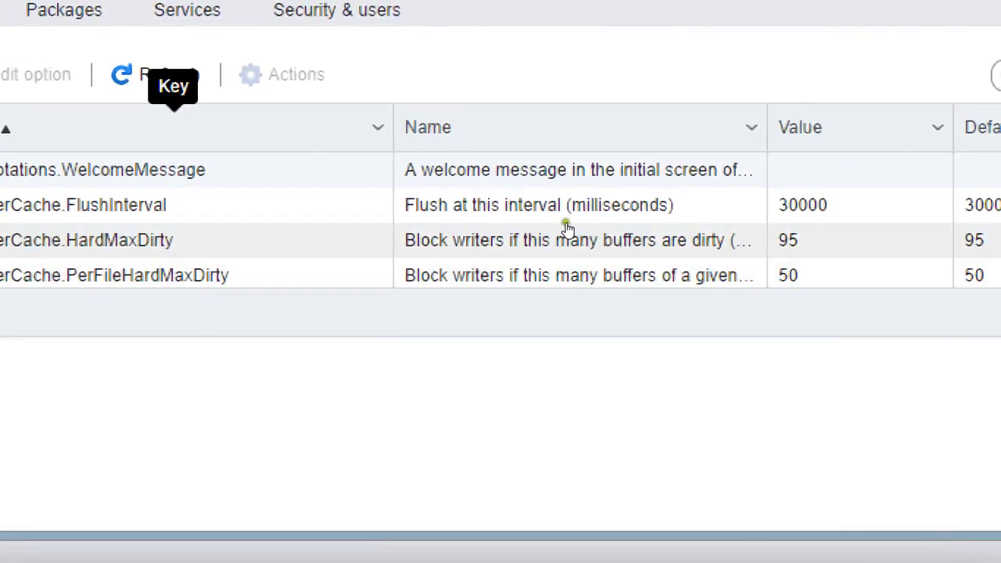
{"action": "left_click", "coordinate": [508, 216]}
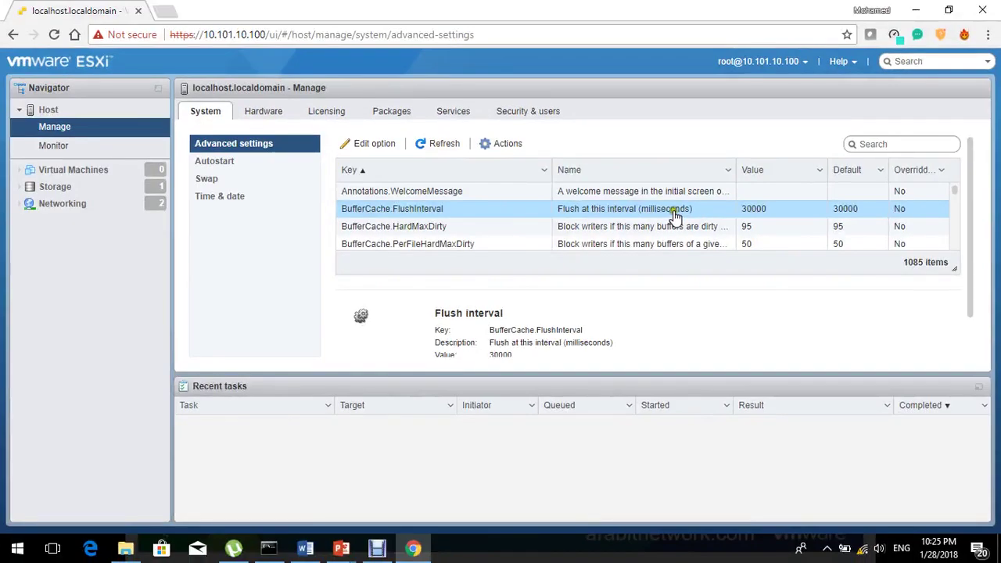
{"action": "scroll", "coordinate": [570, 233], "scroll_direction": "down", "scroll_amount": 6}
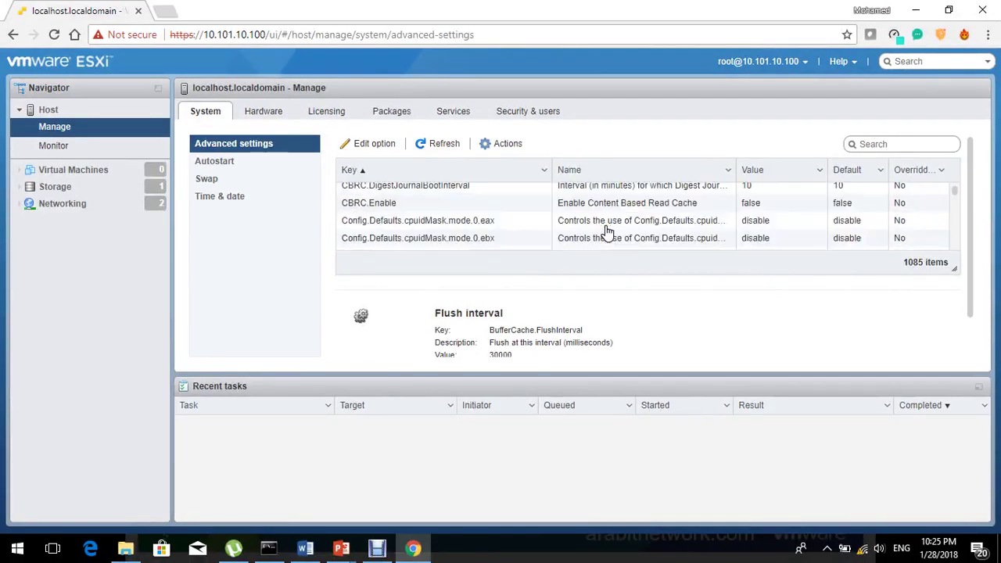
{"action": "scroll", "coordinate": [607, 232], "scroll_direction": "down", "scroll_amount": 3}
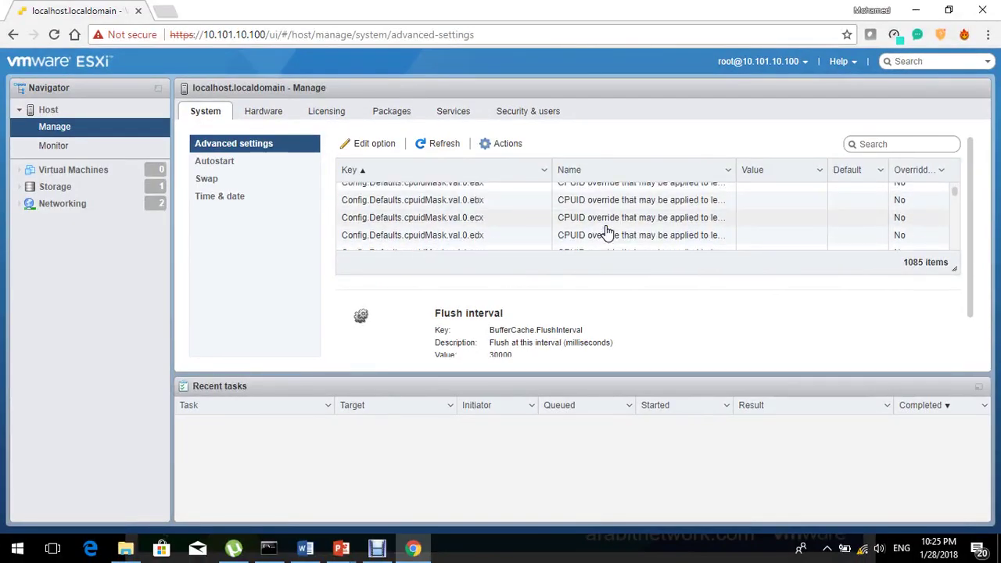
{"action": "left_click", "coordinate": [521, 217]}
{"action": "left_click_drag", "start_coordinate": [518, 211], "coordinate": [873, 213]}
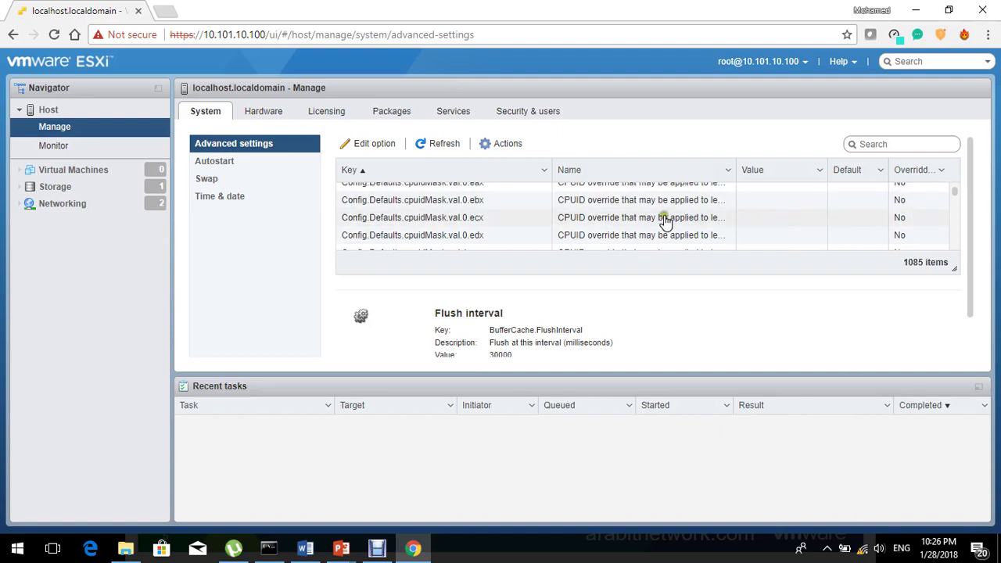
{"action": "scroll", "coordinate": [609, 211], "scroll_direction": "up", "scroll_amount": 1}
{"action": "scroll", "coordinate": [626, 219], "scroll_direction": "up", "scroll_amount": 10}
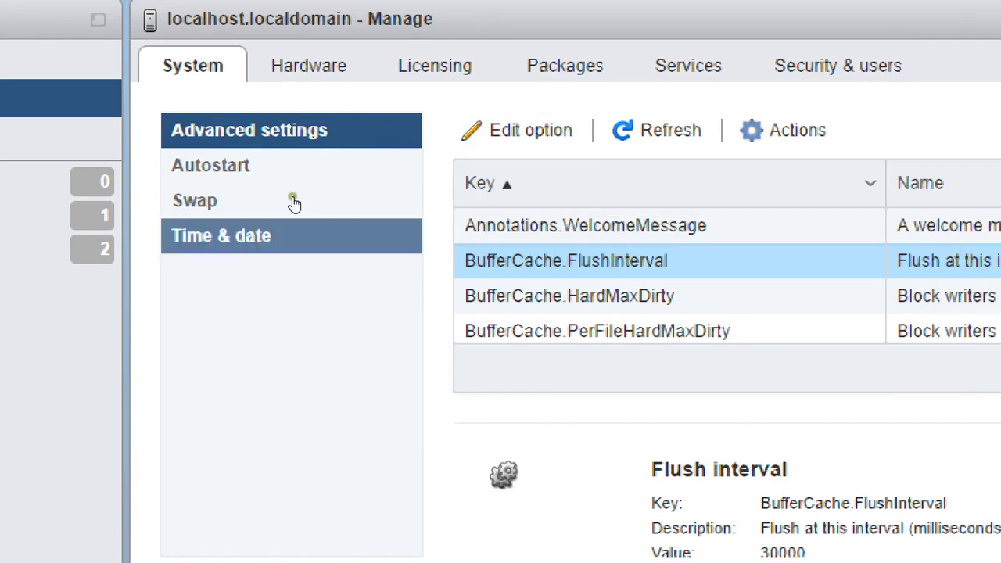
Step: Open the autostart configuration, set Enabled to Yes, review the stop delay and Stop action options, and discard the changes
{"action": "left_click", "coordinate": [263, 164]}
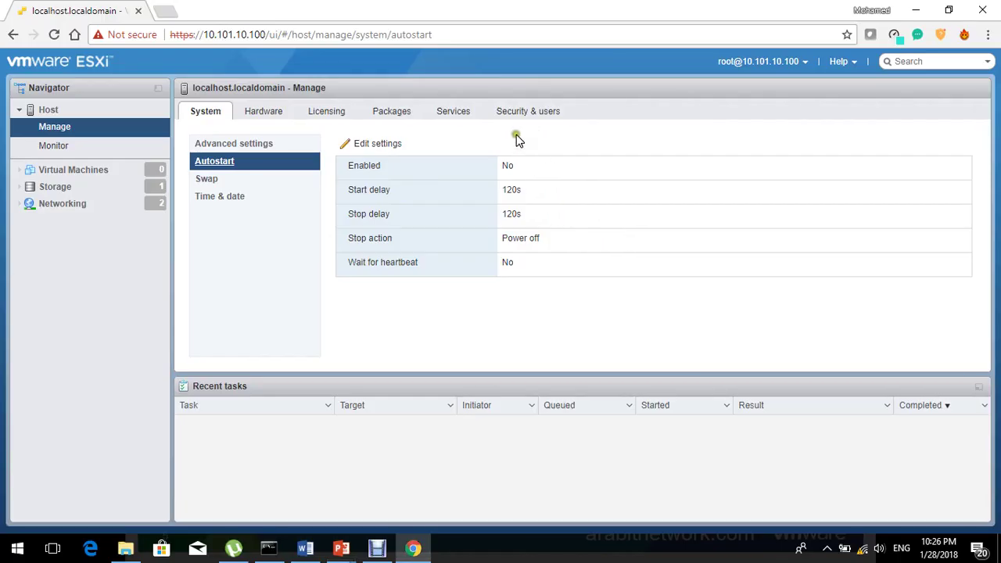
{"action": "left_click", "coordinate": [363, 149]}
{"action": "left_click", "coordinate": [376, 143]}
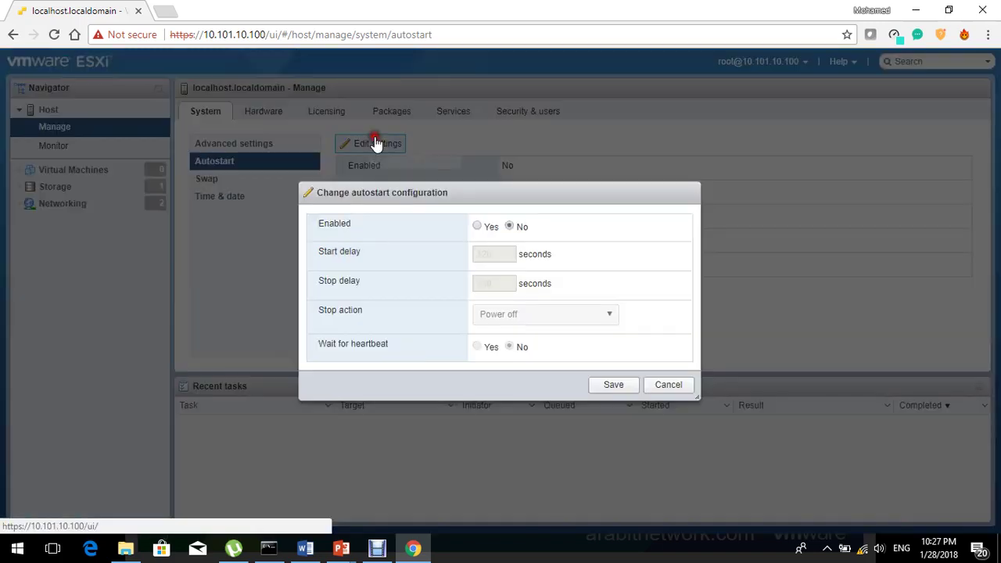
{"action": "left_click", "coordinate": [477, 226]}
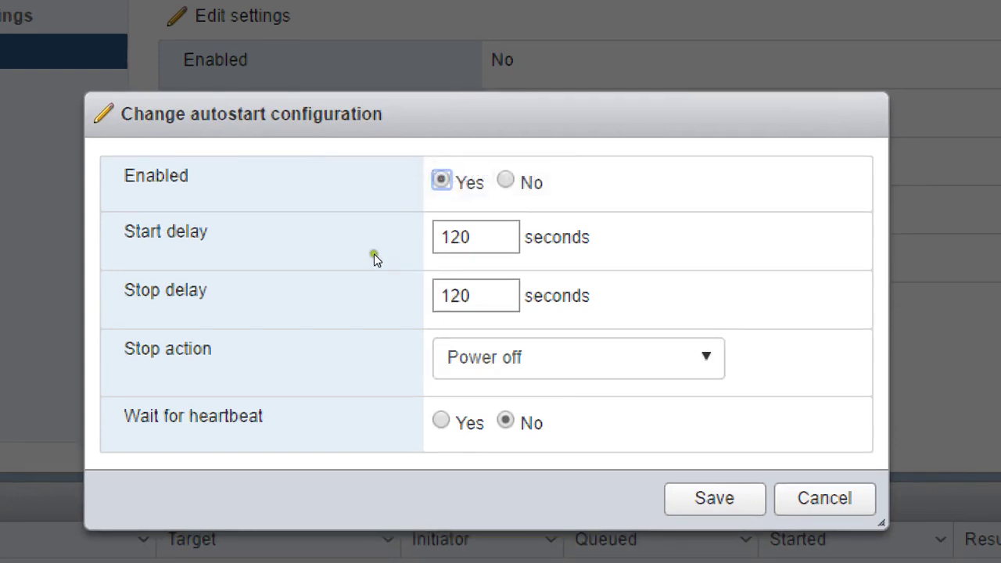
{"action": "left_click", "coordinate": [502, 293]}
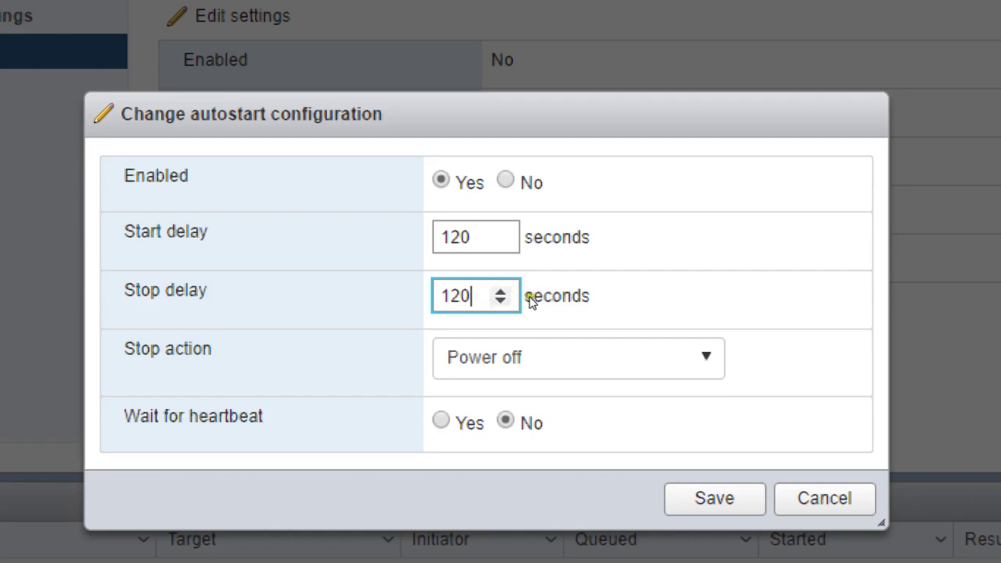
{"action": "left_click", "coordinate": [484, 289]}
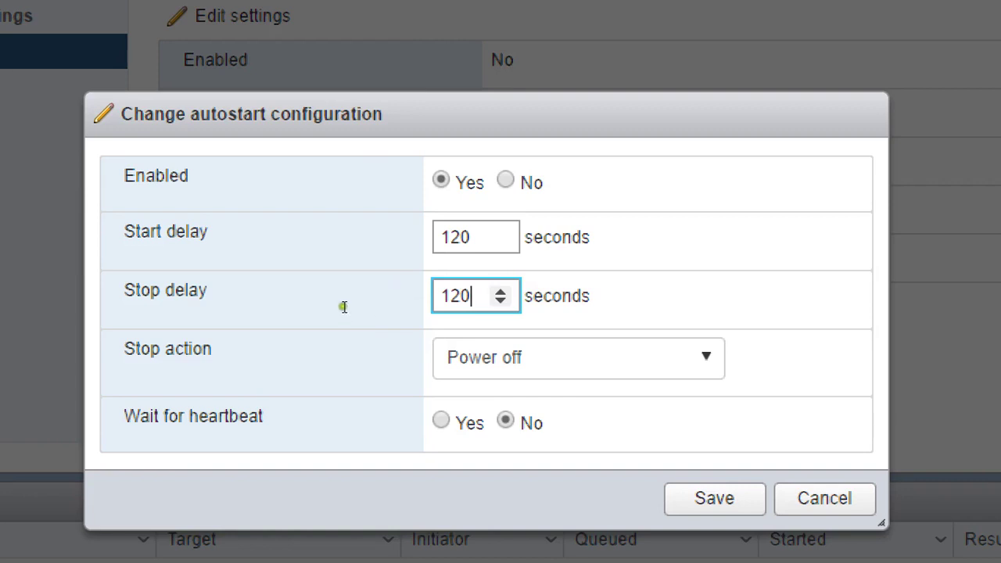
{"action": "left_click", "coordinate": [561, 328]}
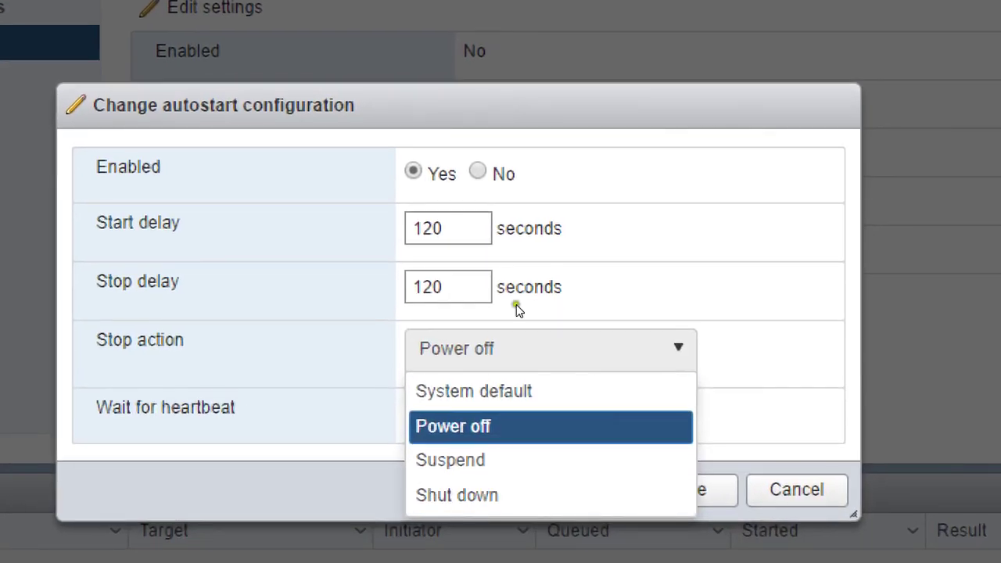
{"action": "left_click", "coordinate": [427, 326]}
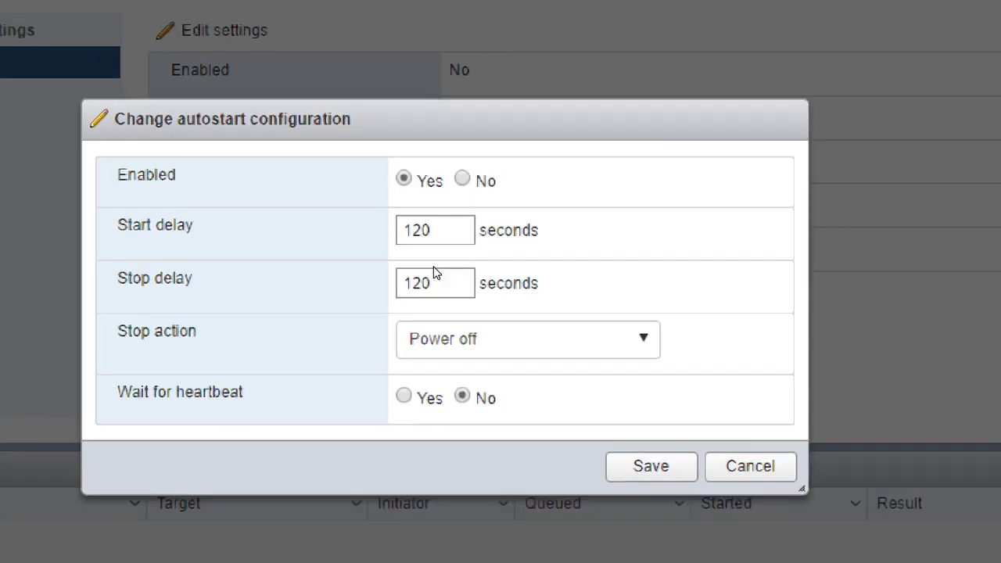
{"action": "key", "text": "Escape"}
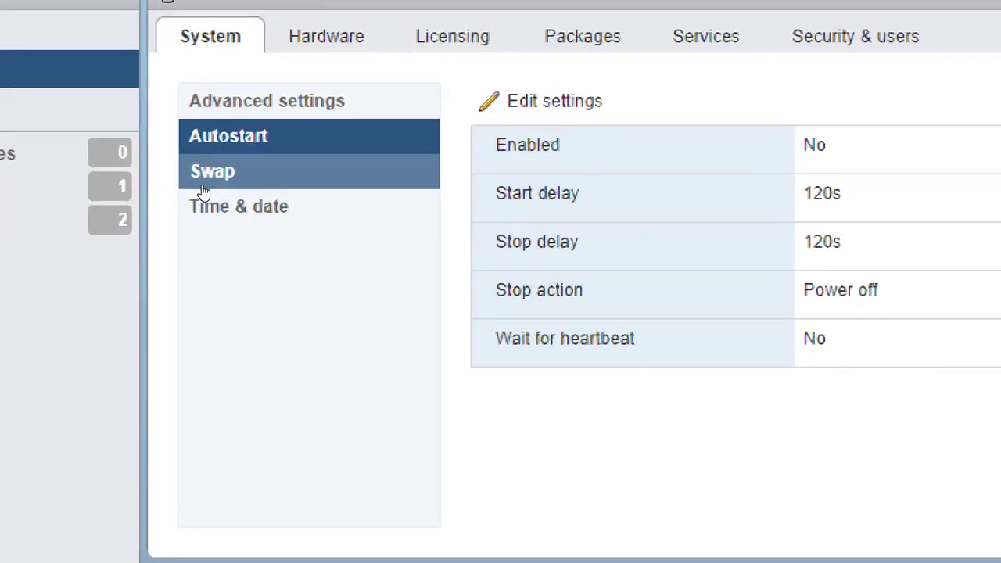
Step: View the host's Swap settings and its Time & date settings, including the NTP client status
{"action": "left_click", "coordinate": [260, 173]}
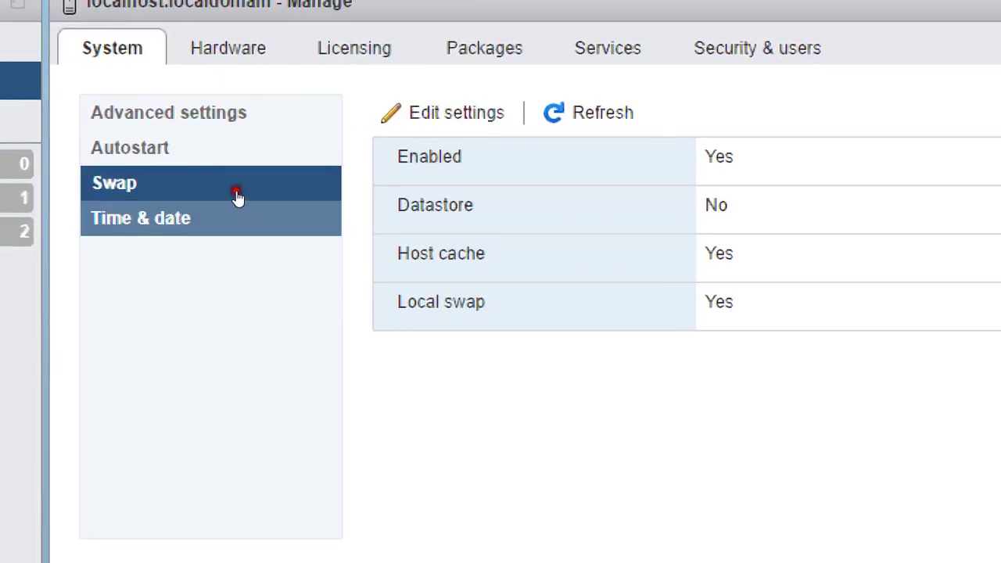
{"action": "left_click", "coordinate": [244, 205]}
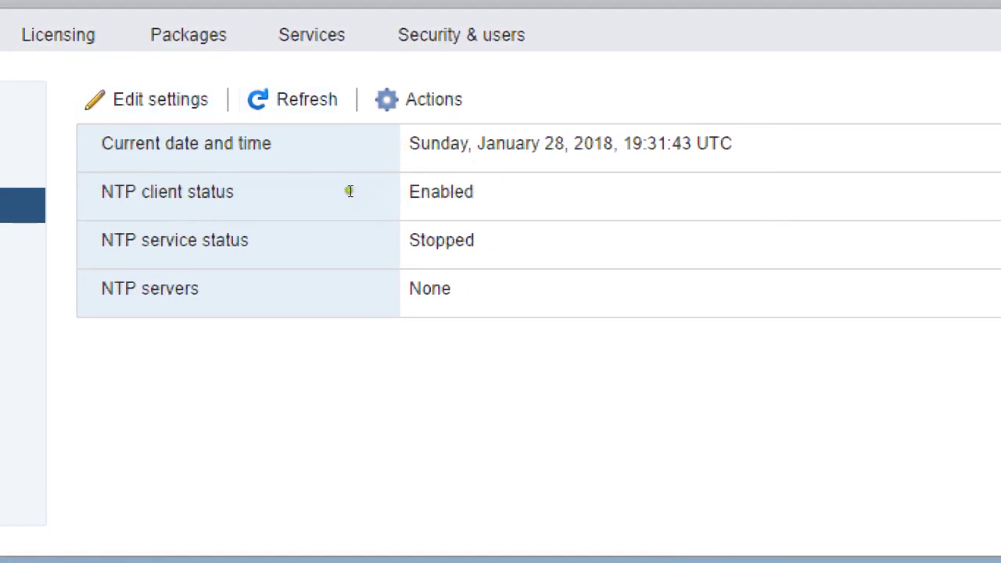
{"action": "left_click_drag", "start_coordinate": [348, 195], "coordinate": [431, 196]}
{"action": "left_click", "coordinate": [436, 196]}
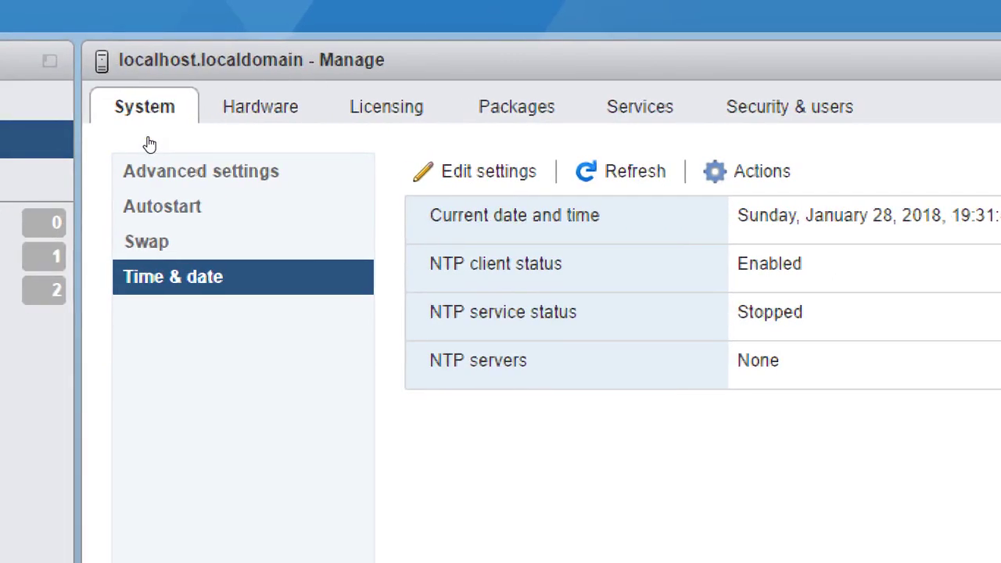
Step: Open the host's hardware PCI devices, enlarge the device list, and browse down to its last entries
{"action": "left_click", "coordinate": [262, 117]}
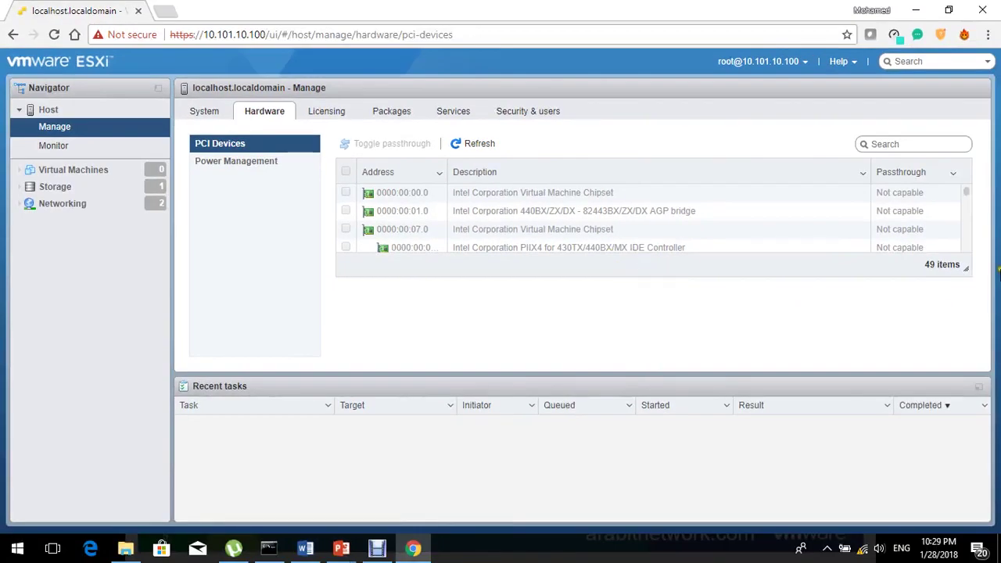
{"action": "left_click_drag", "start_coordinate": [967, 268], "coordinate": [976, 368]}
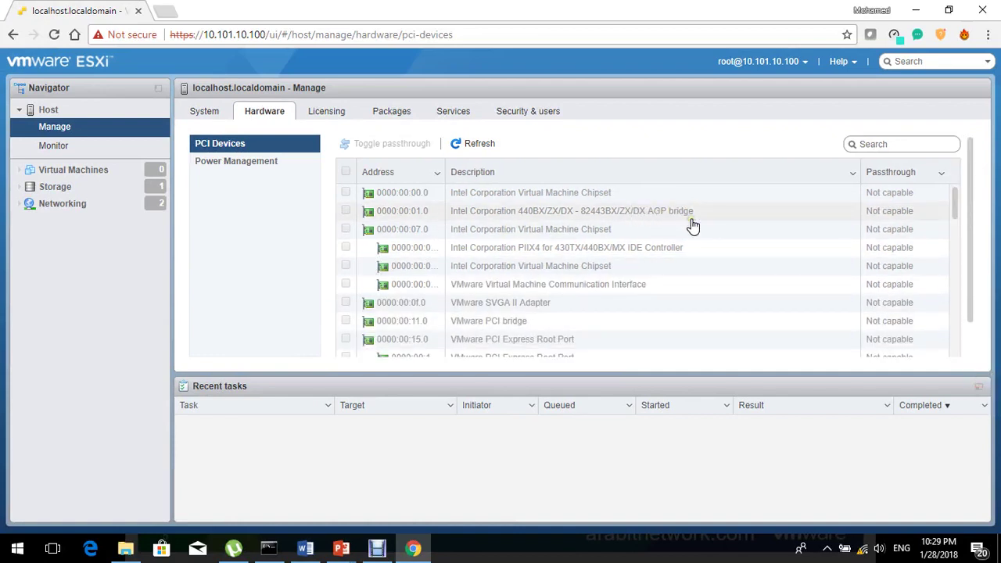
{"action": "scroll", "coordinate": [699, 218], "scroll_direction": "down", "scroll_amount": 3}
{"action": "scroll", "coordinate": [699, 218], "scroll_direction": "down", "scroll_amount": 5}
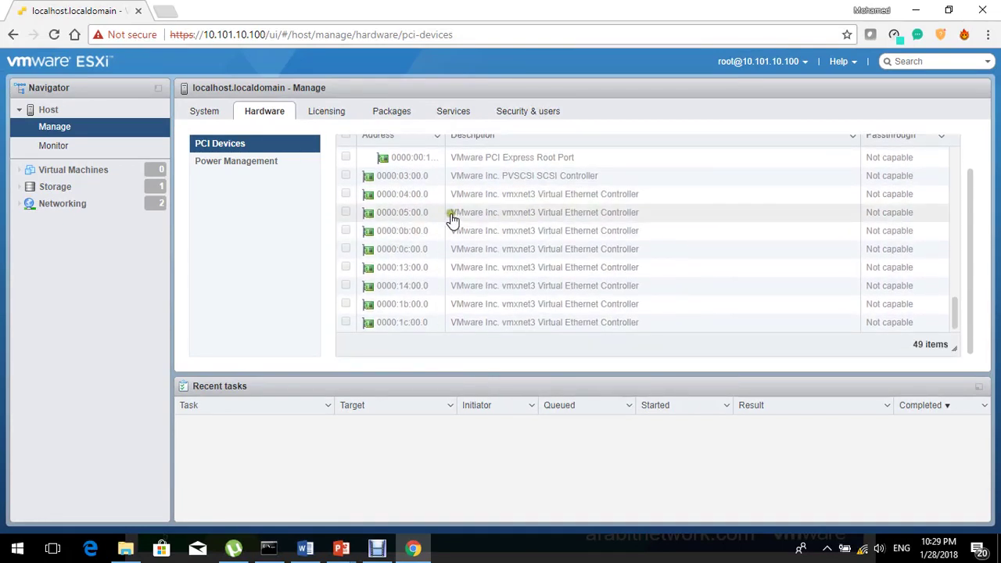
Step: View the host's power management settings, try the High performance option in the power policy choices, and cancel the change
{"action": "left_click", "coordinate": [267, 161]}
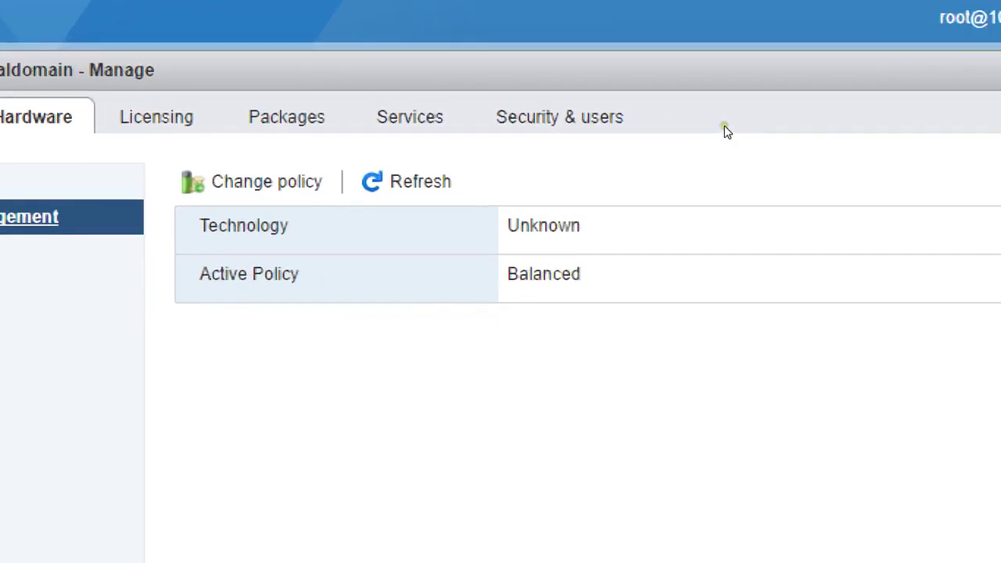
{"action": "left_click", "coordinate": [313, 182]}
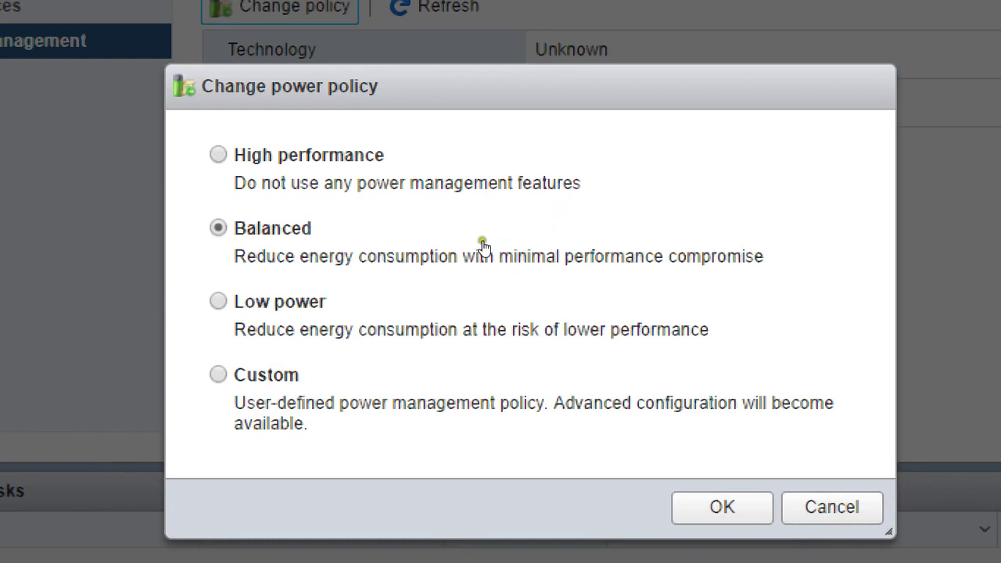
{"action": "left_click", "coordinate": [383, 214]}
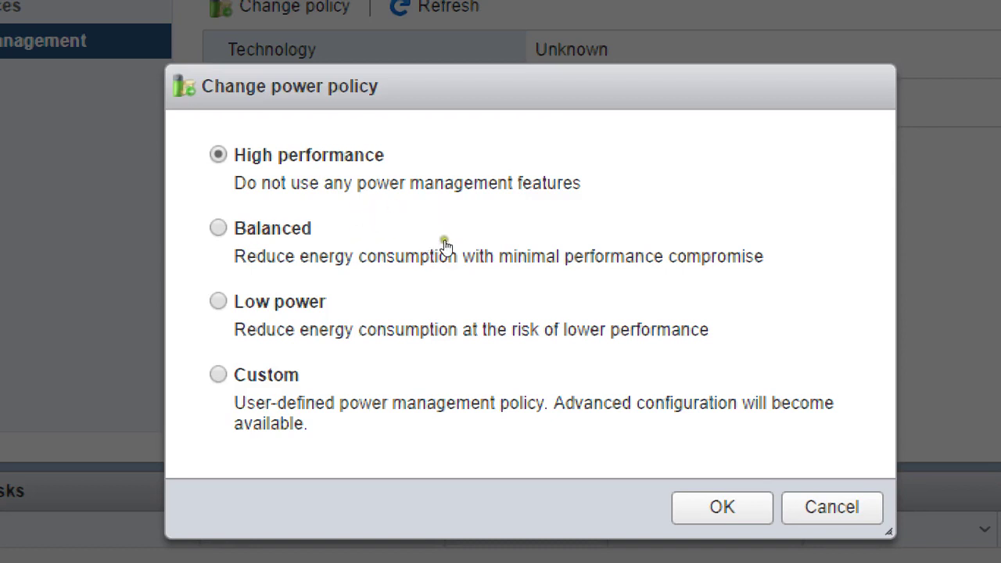
{"action": "key", "text": "Escape"}
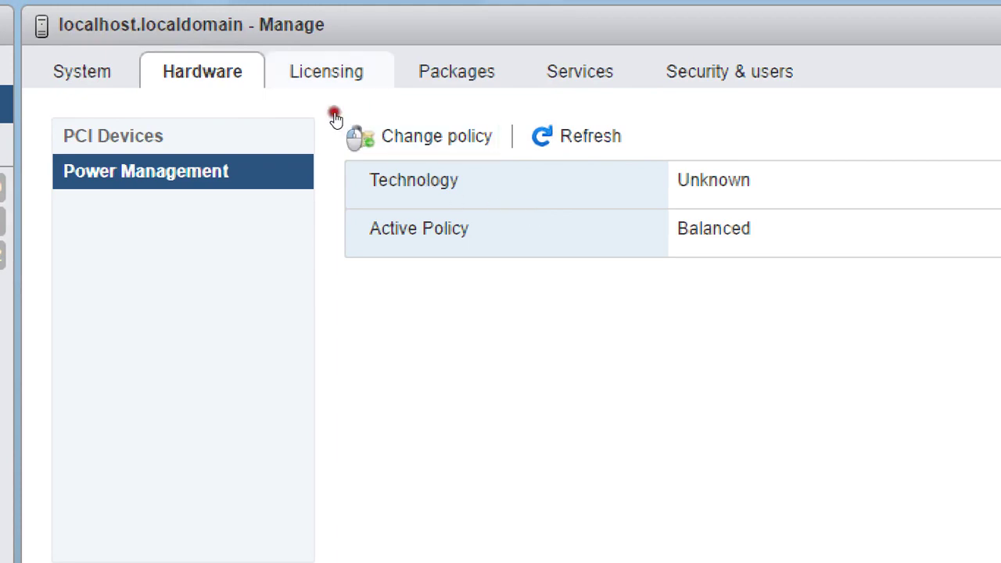
Step: Review the host's licensing details and full feature list, then open the license assignment form and cancel it without entering a key
{"action": "left_click", "coordinate": [327, 72]}
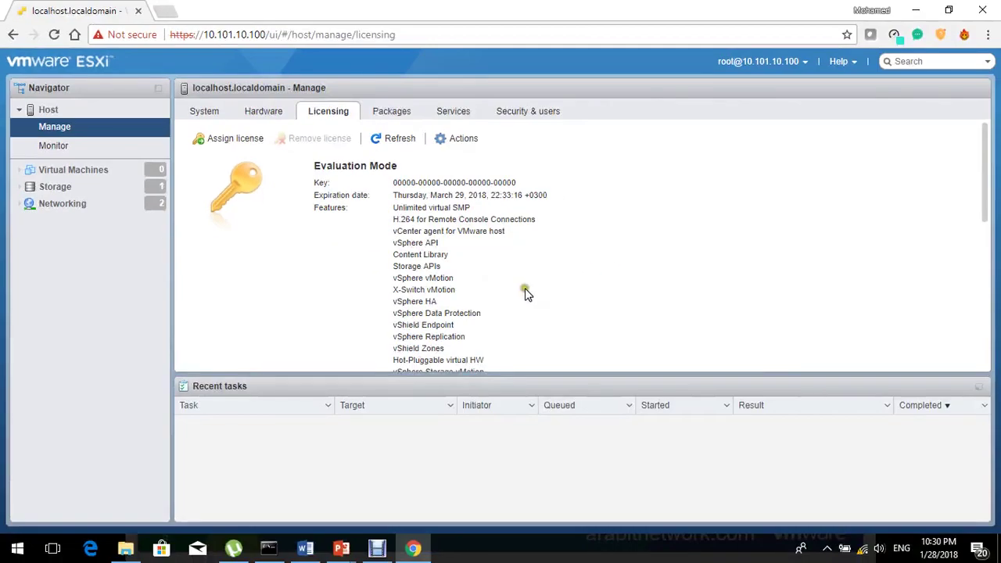
{"action": "scroll", "coordinate": [576, 266], "scroll_direction": "down", "scroll_amount": 2}
{"action": "scroll", "coordinate": [577, 273], "scroll_direction": "up", "scroll_amount": 2}
{"action": "scroll", "coordinate": [435, 245], "scroll_direction": "down", "scroll_amount": 6}
{"action": "scroll", "coordinate": [436, 246], "scroll_direction": "up", "scroll_amount": 6}
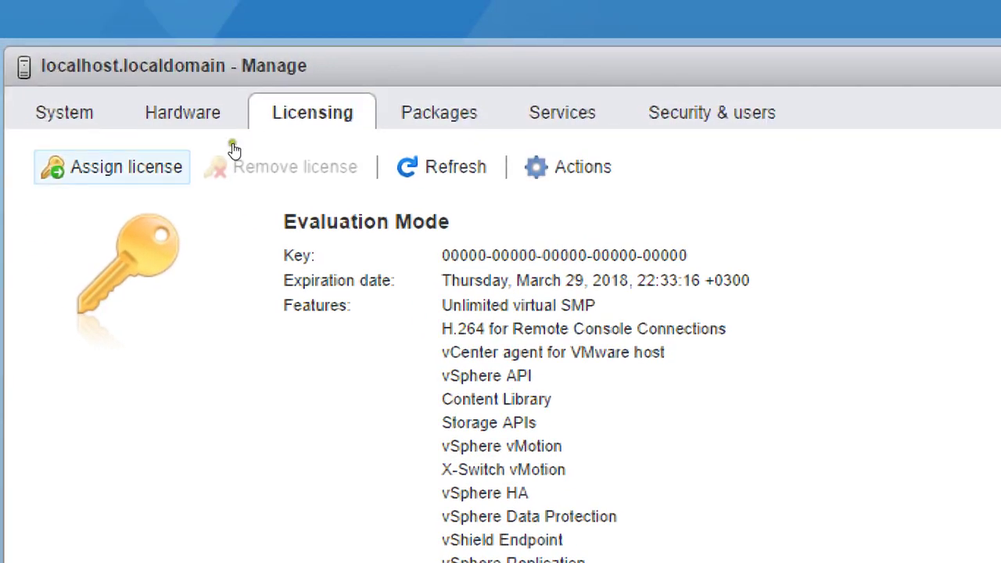
{"action": "left_click", "coordinate": [47, 29]}
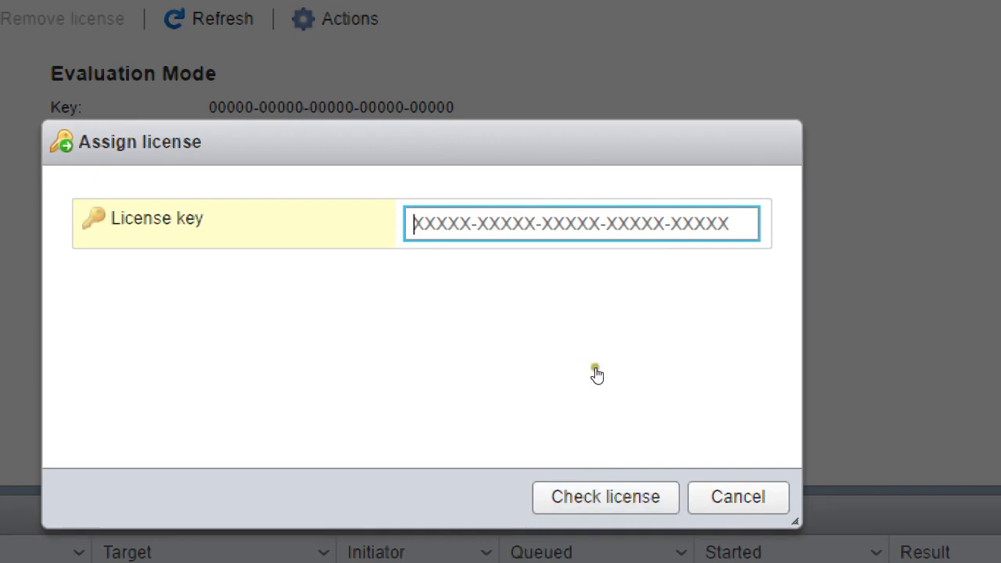
{"action": "key", "text": "Escape"}
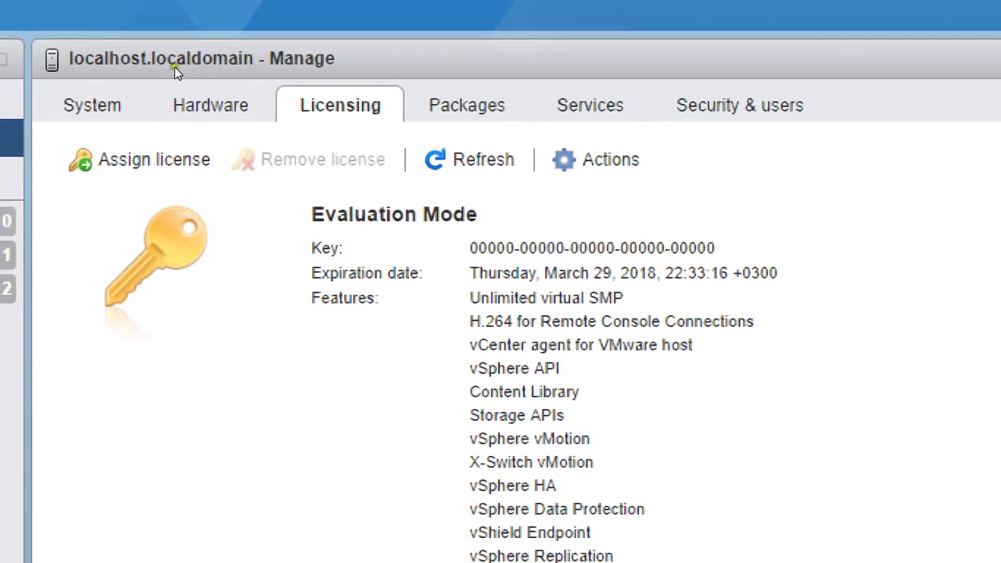
Step: View the list of software packages installed on the host
{"action": "left_click", "coordinate": [387, 113]}
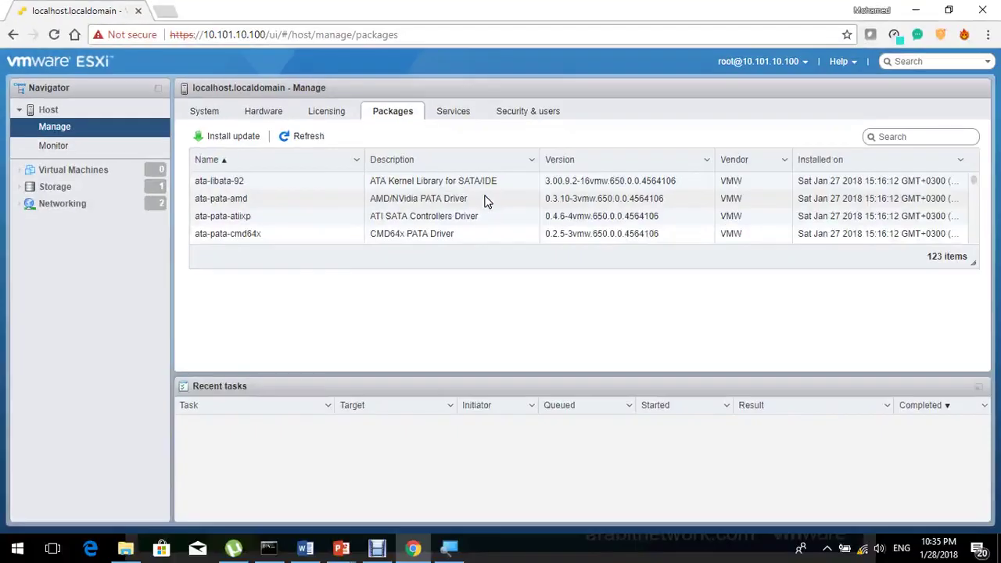
{"action": "scroll", "coordinate": [306, 219], "scroll_direction": "down", "scroll_amount": 1}
{"action": "scroll", "coordinate": [305, 219], "scroll_direction": "up", "scroll_amount": 1}
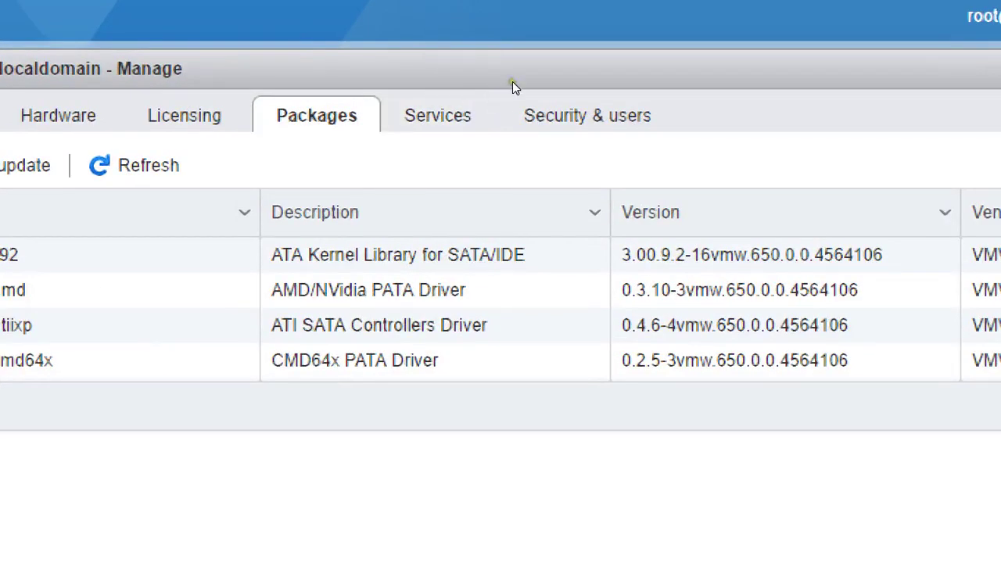
Step: Browse the host's services list and view the details of the DCUI and TSM (ESXi Shell) services
{"action": "left_click", "coordinate": [467, 125]}
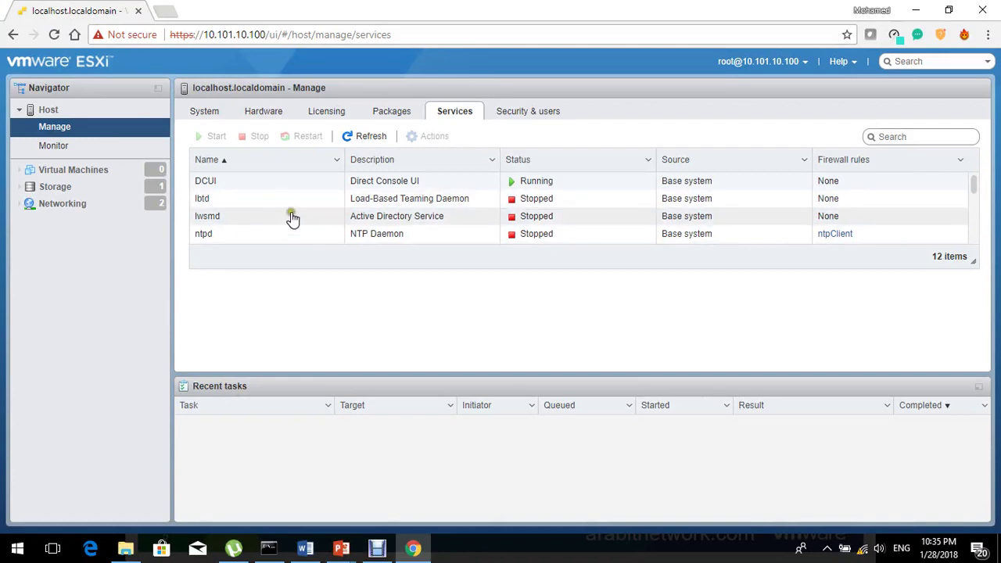
{"action": "scroll", "coordinate": [284, 206], "scroll_direction": "down", "scroll_amount": 2}
{"action": "scroll", "coordinate": [284, 205], "scroll_direction": "up", "scroll_amount": 3}
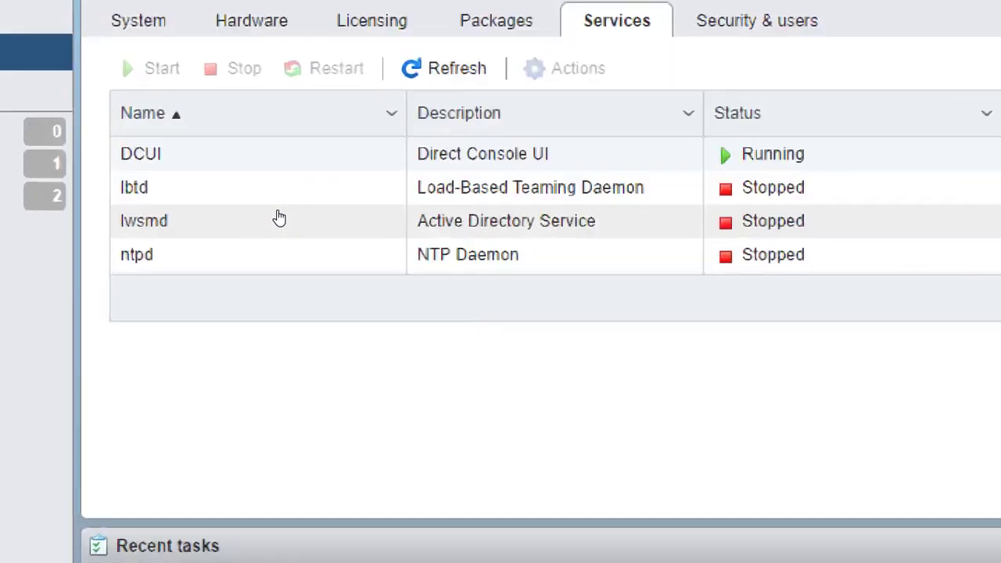
{"action": "left_click", "coordinate": [260, 195]}
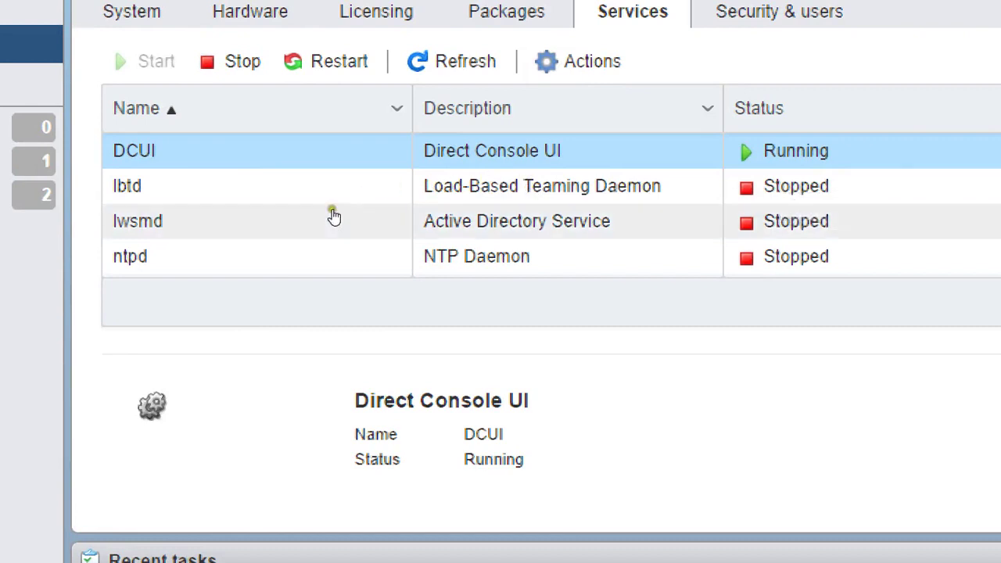
{"action": "scroll", "coordinate": [295, 217], "scroll_direction": "down", "scroll_amount": 3}
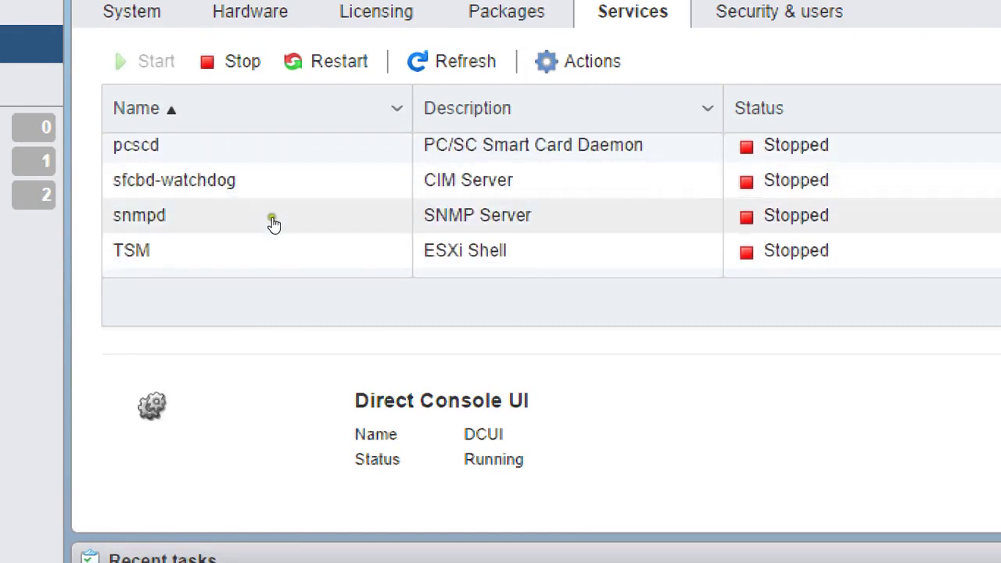
{"action": "left_click", "coordinate": [275, 249]}
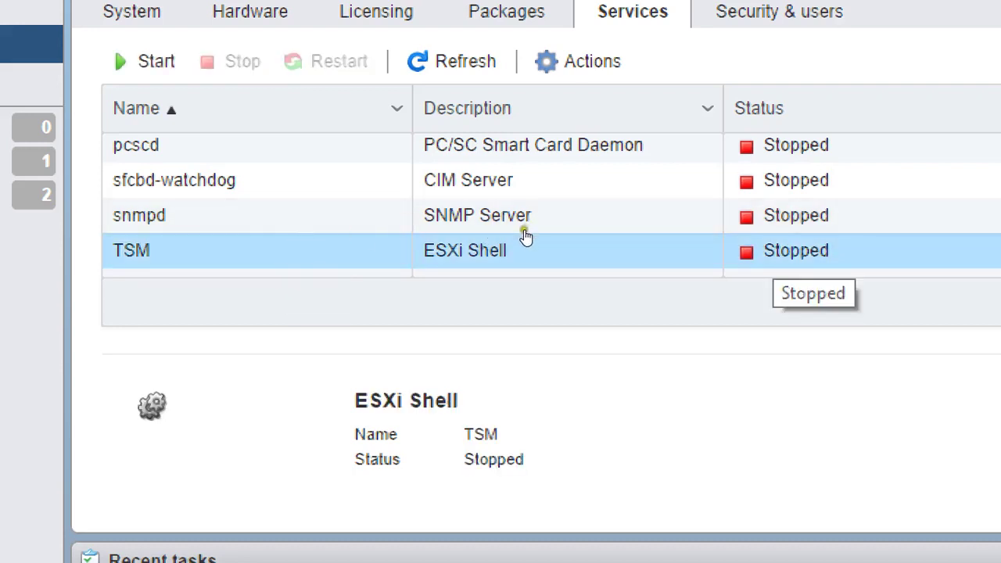
{"action": "scroll", "coordinate": [438, 204], "scroll_direction": "down", "scroll_amount": 2}
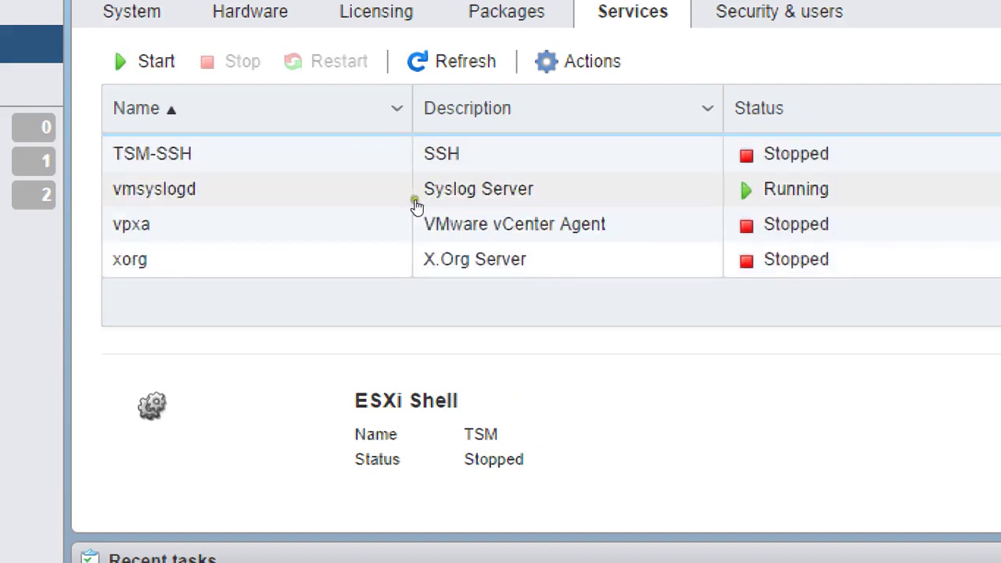
{"action": "scroll", "coordinate": [324, 215], "scroll_direction": "up", "scroll_amount": 2}
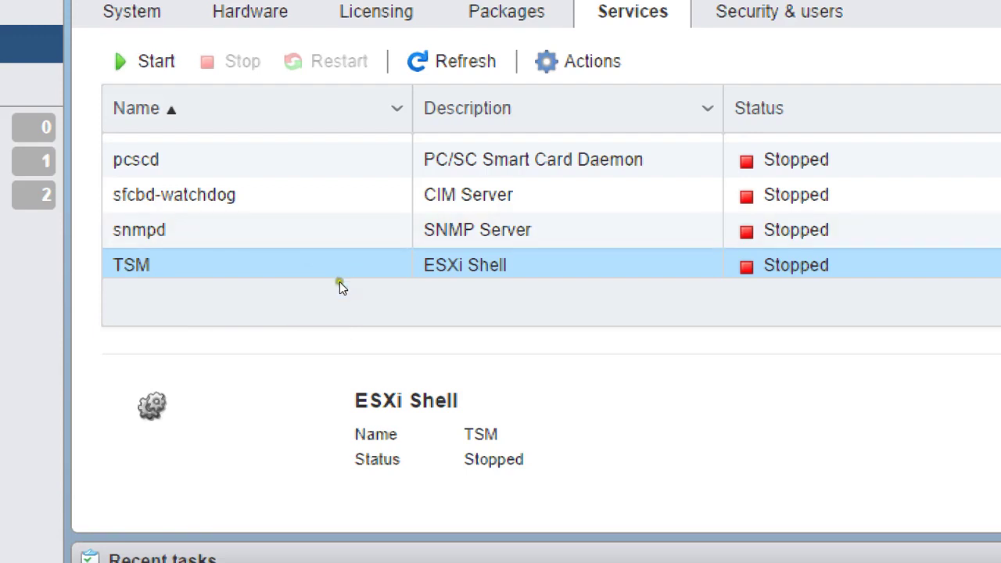
{"action": "scroll", "coordinate": [442, 306], "scroll_direction": "down", "scroll_amount": 1}
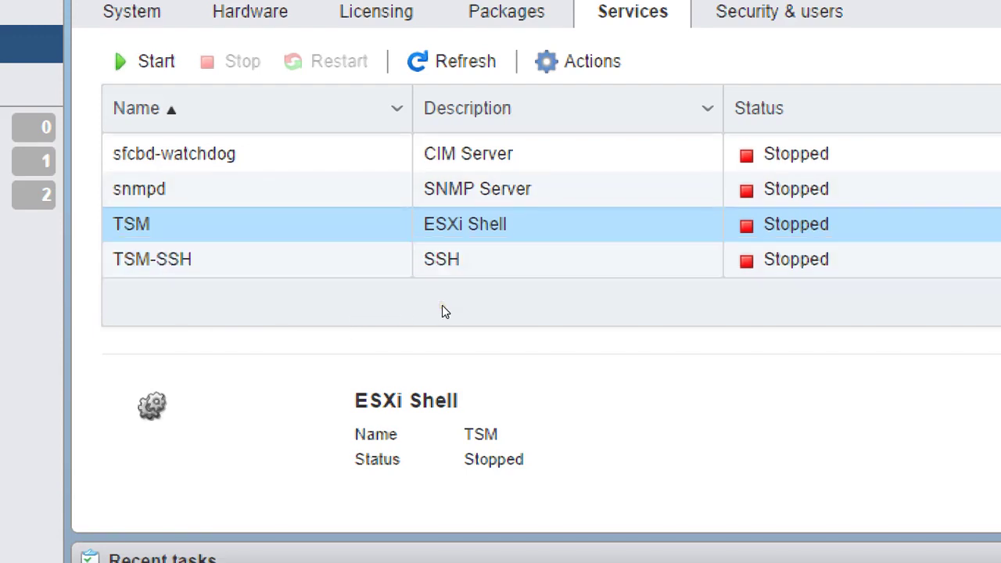
Step: Inspect the details of the TSM-SSH, TSM, vmsyslogd and vpxa services in turn
{"action": "left_click", "coordinate": [283, 247]}
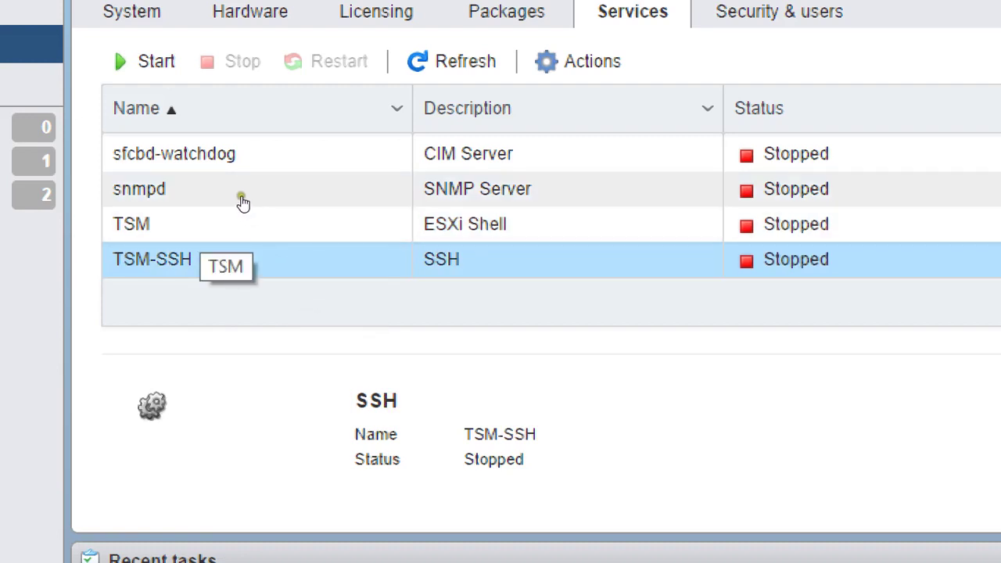
{"action": "left_click", "coordinate": [234, 222]}
{"action": "left_click", "coordinate": [312, 255]}
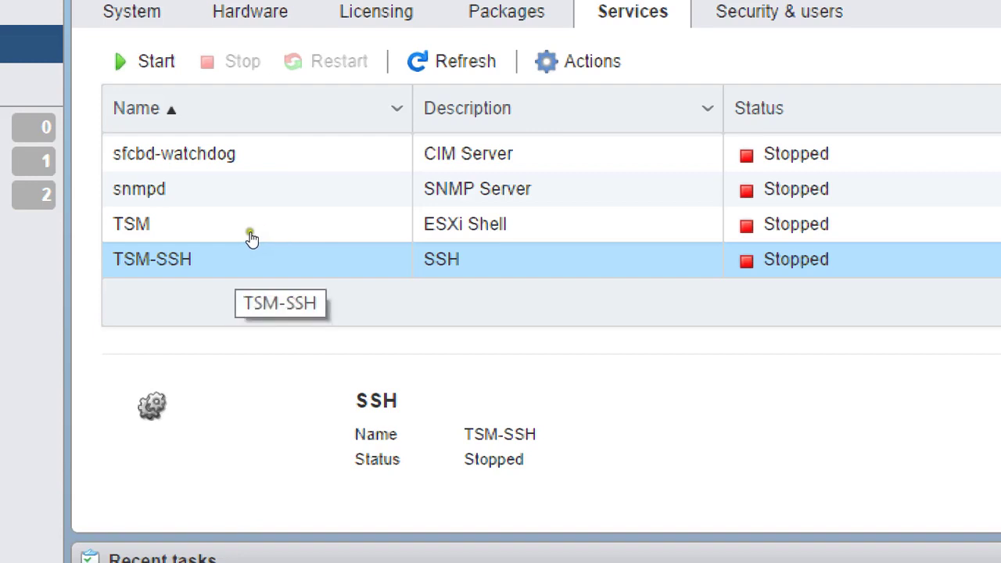
{"action": "scroll", "coordinate": [346, 219], "scroll_direction": "down", "scroll_amount": 3}
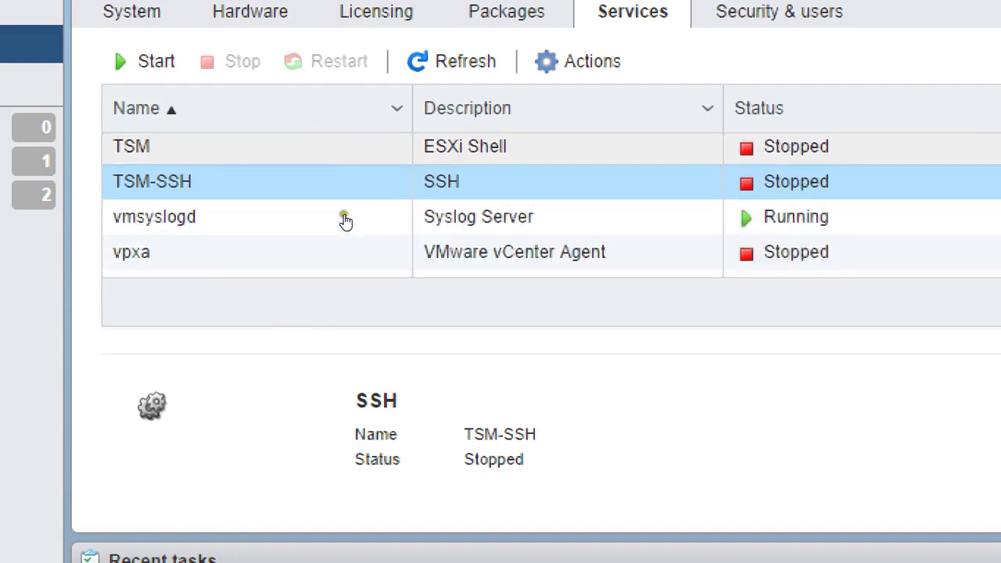
{"action": "left_click", "coordinate": [272, 203]}
{"action": "scroll", "coordinate": [291, 221], "scroll_direction": "up", "scroll_amount": 4}
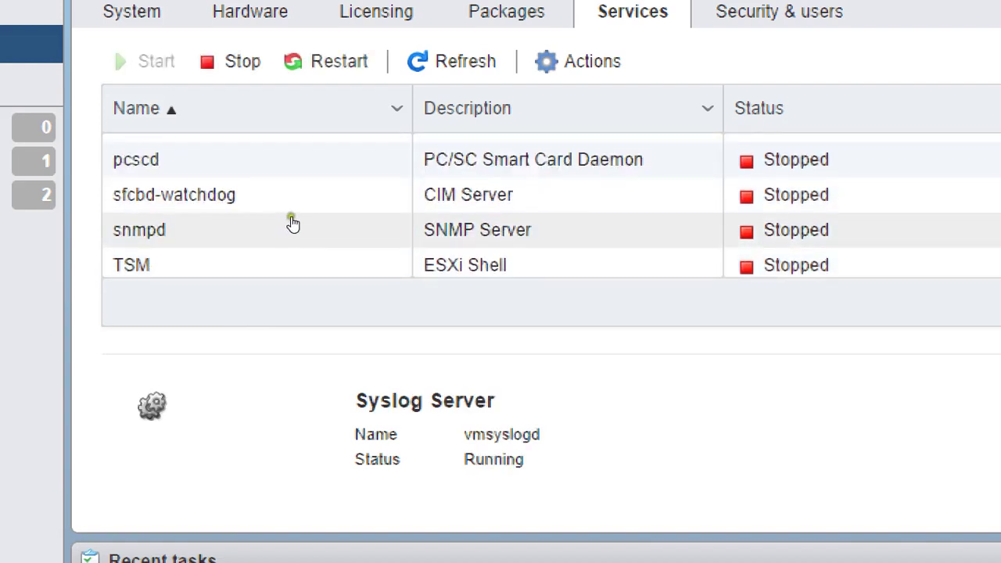
{"action": "scroll", "coordinate": [286, 212], "scroll_direction": "down", "scroll_amount": 4}
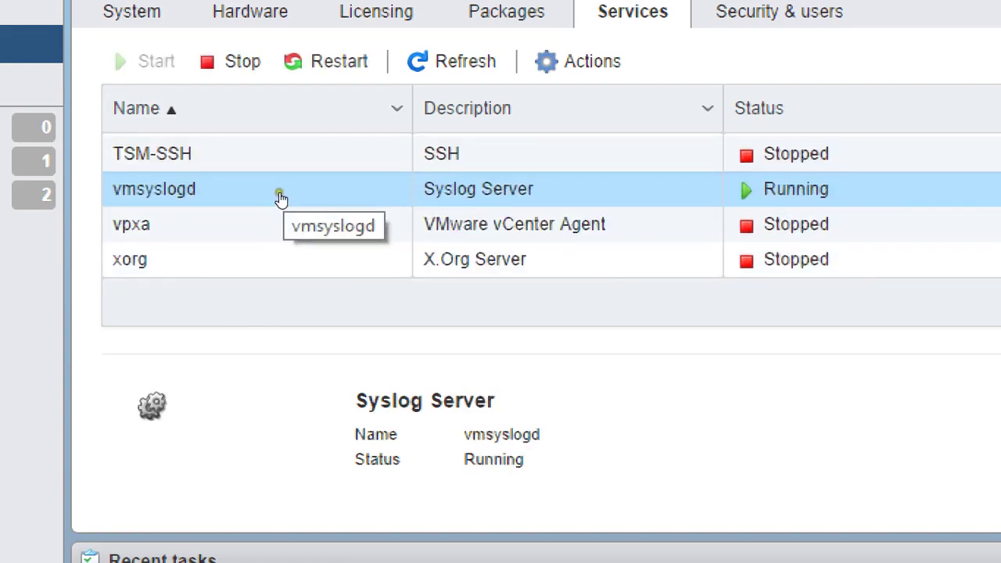
{"action": "left_click", "coordinate": [258, 224]}
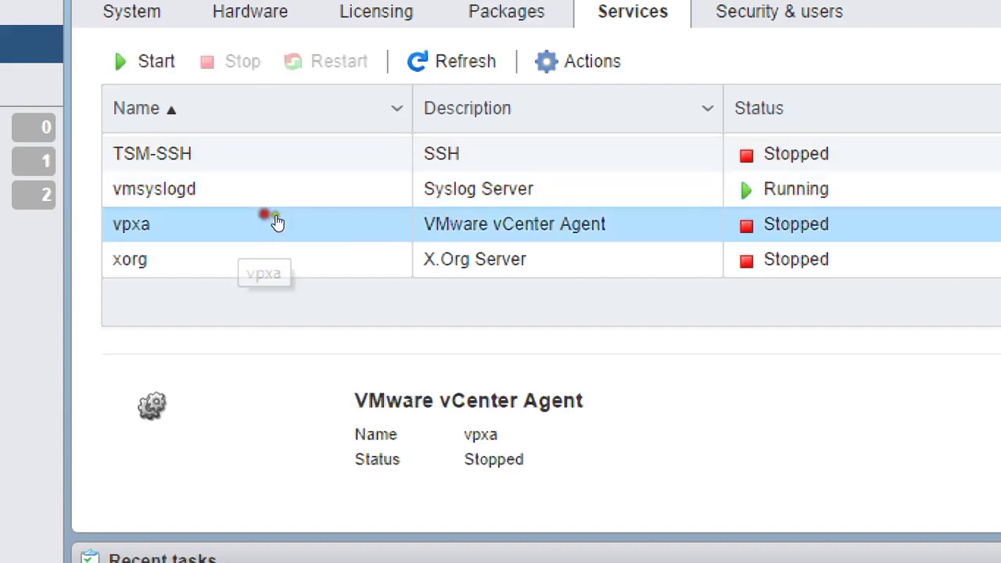
Step: Start the TSM-SSH service and select it again in the services list
{"action": "left_click", "coordinate": [270, 158]}
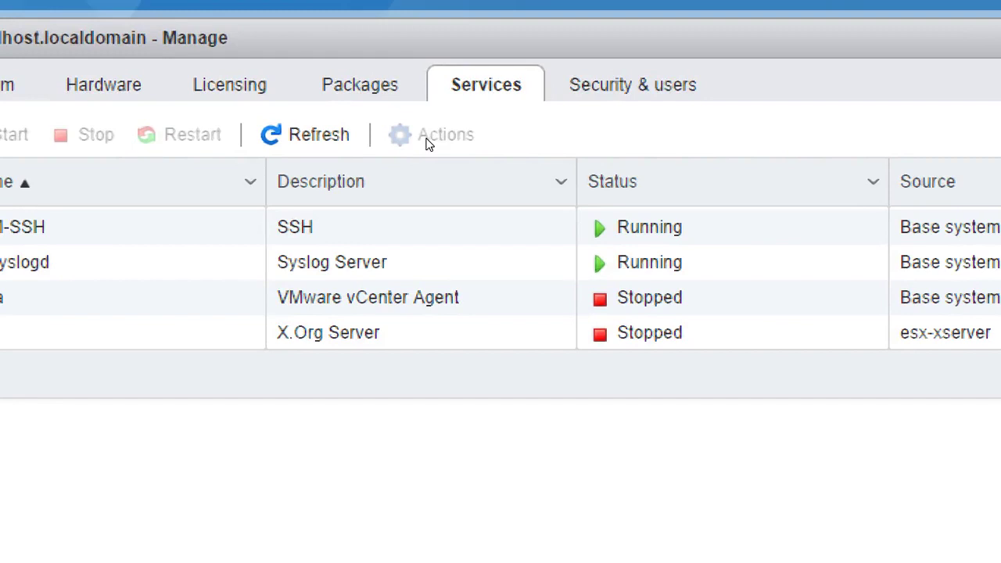
{"action": "left_click", "coordinate": [70, 213]}
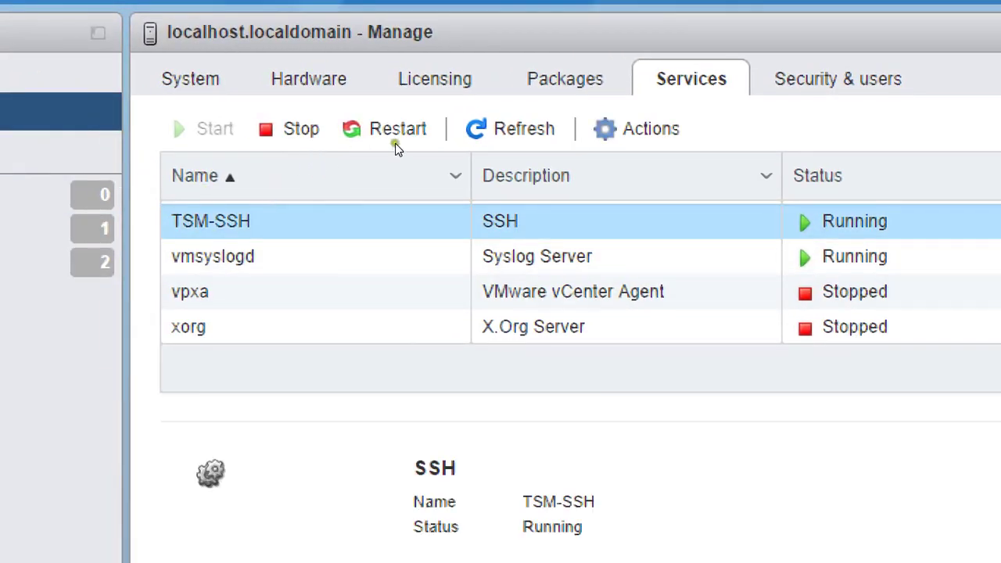
Step: Set the TSM-SSH service's startup policy to Start and stop with host
{"action": "key", "text": "Tab"}
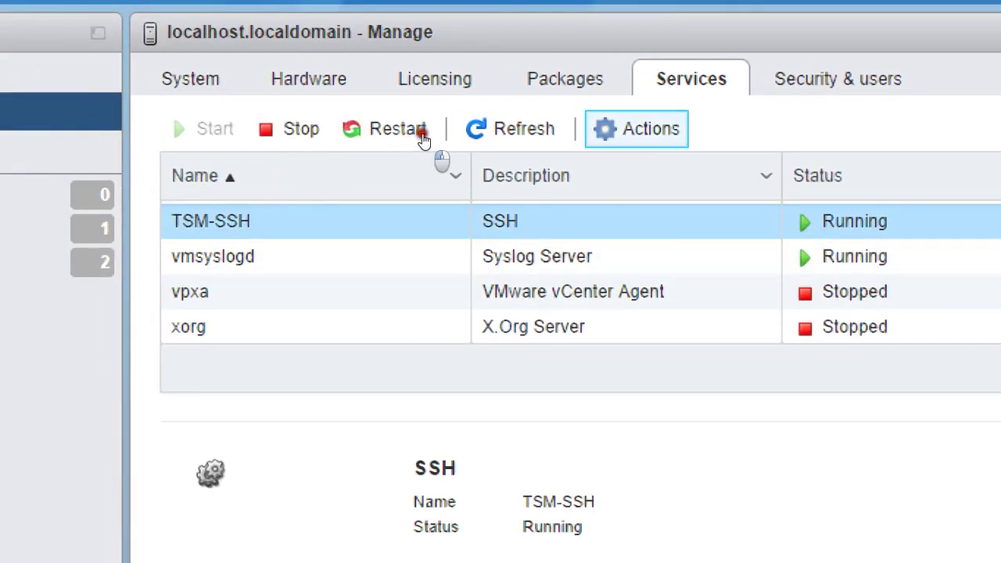
{"action": "key", "text": "Return"}
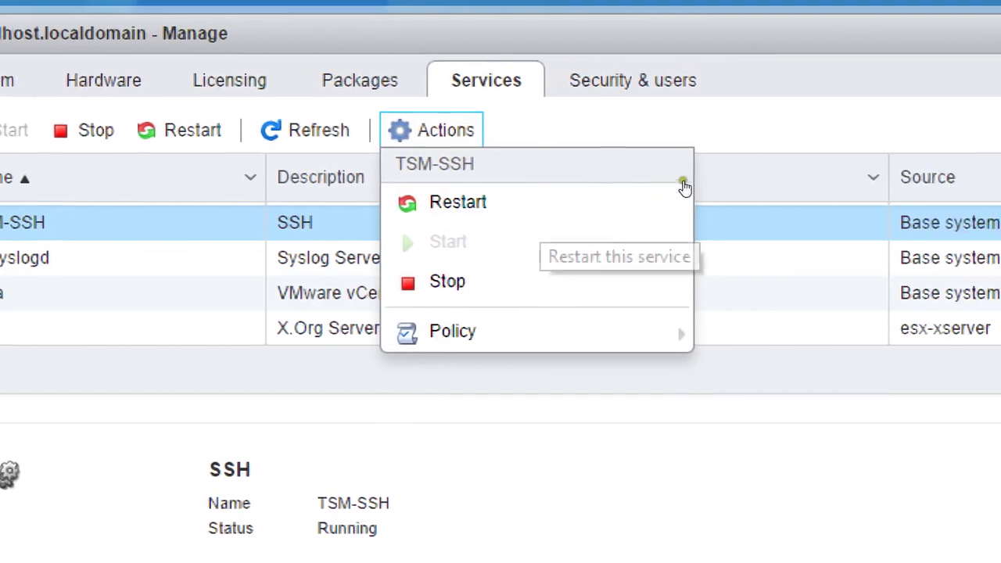
{"action": "key", "text": "Down"}
{"action": "key", "text": "Down"}
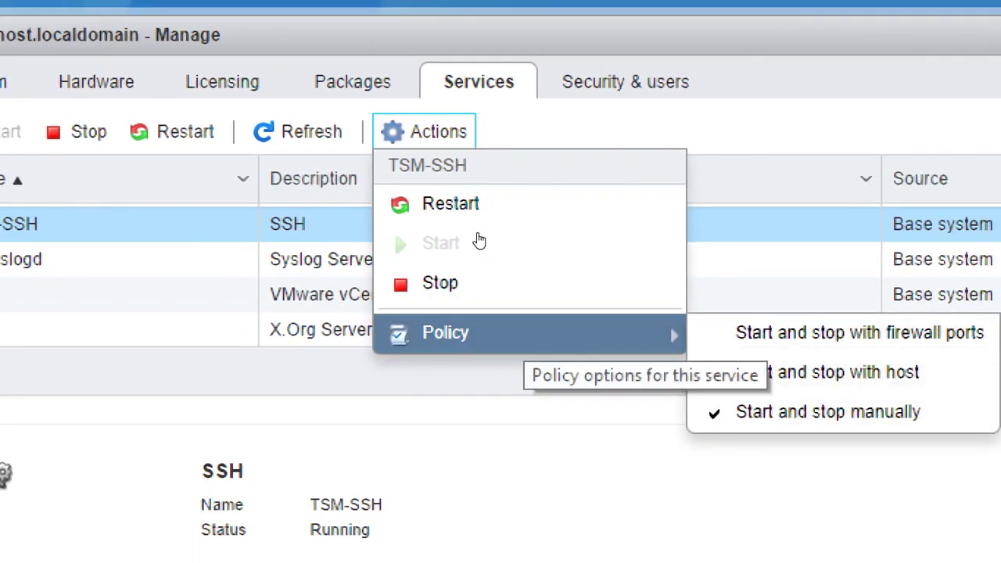
{"action": "key", "text": "Right"}
{"action": "key", "text": "Escape"}
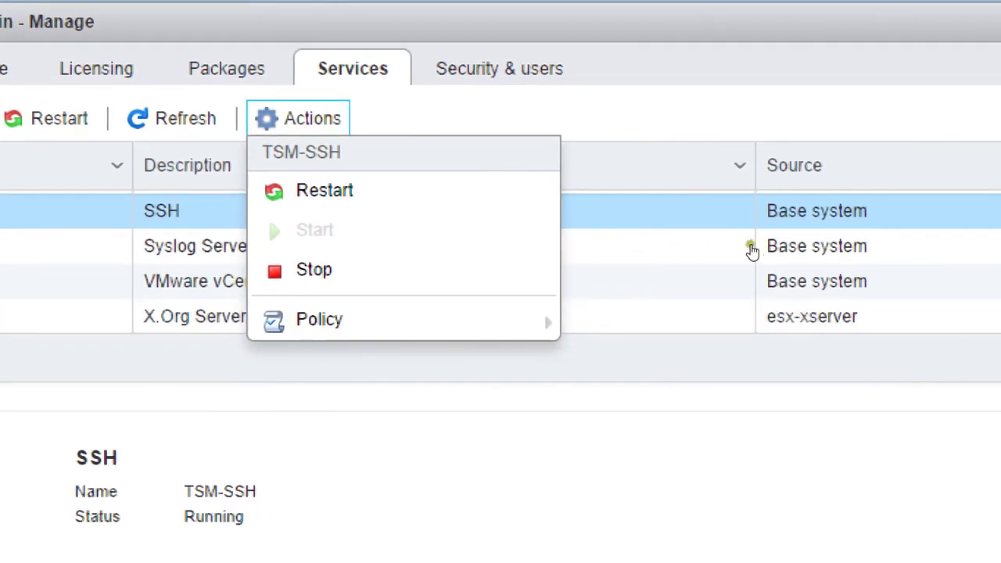
{"action": "key", "text": "Up"}
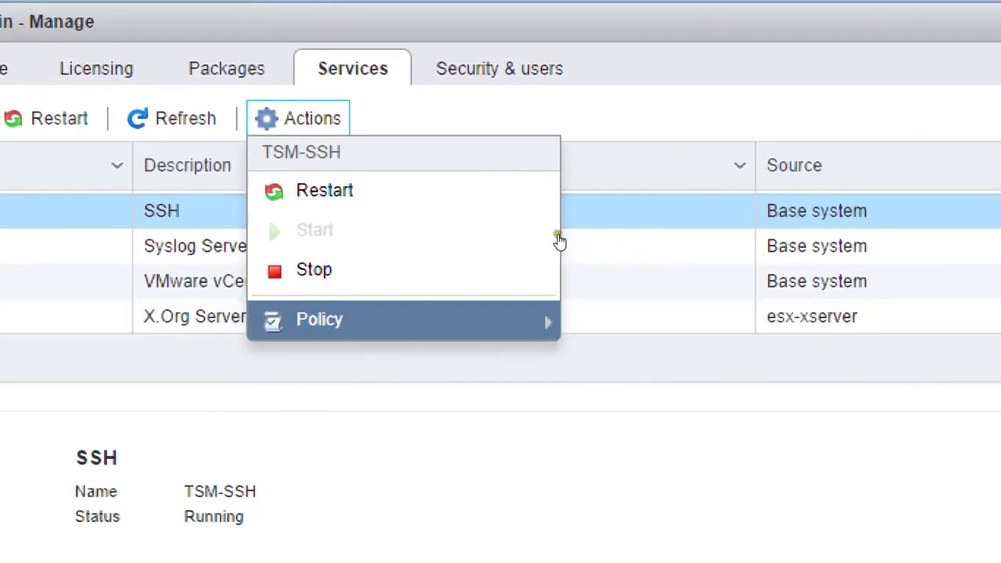
{"action": "key", "text": "Right"}
{"action": "key", "text": "Escape"}
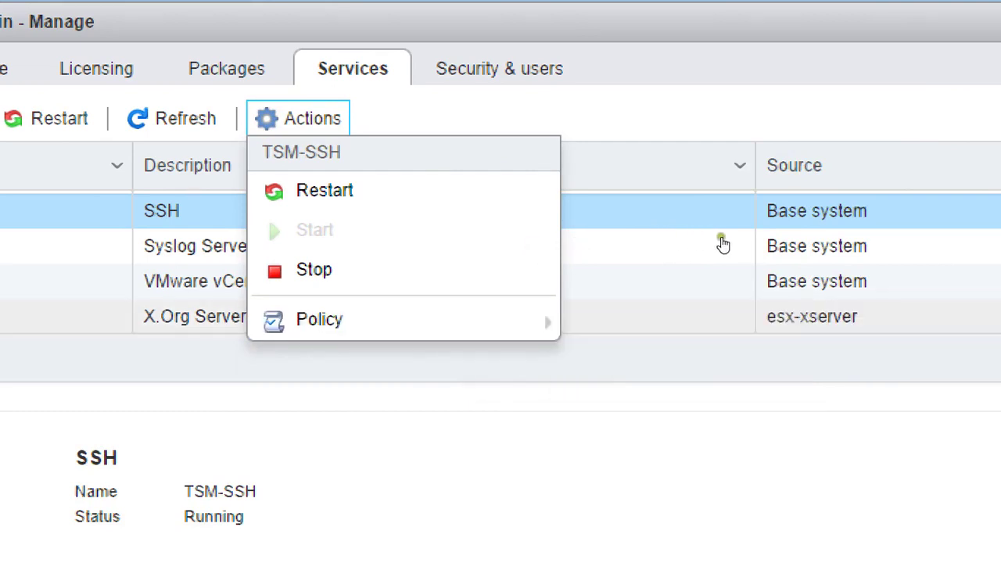
{"action": "key", "text": "Up"}
{"action": "key", "text": "Right"}
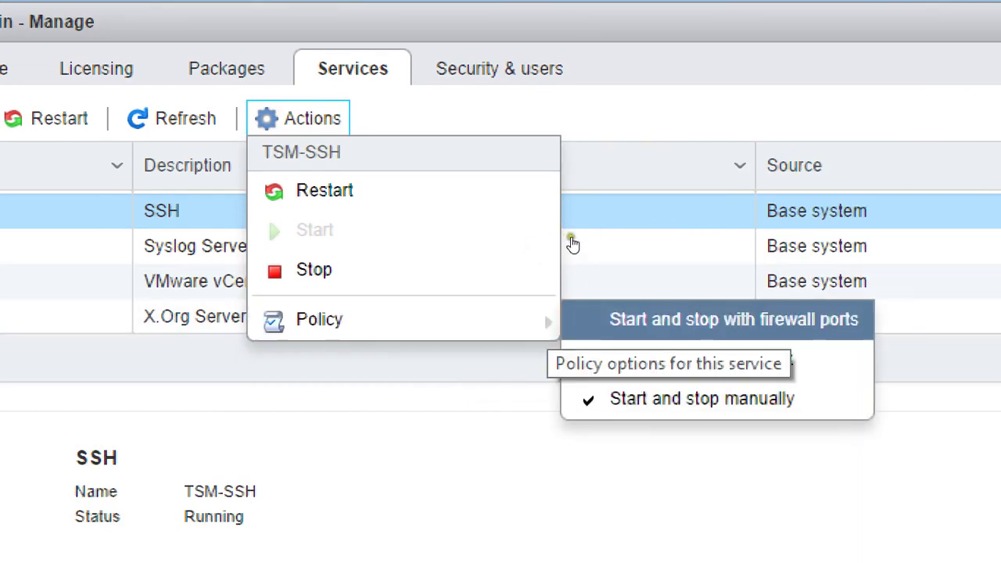
{"action": "key", "text": "Down"}
{"action": "key", "text": "Down"}
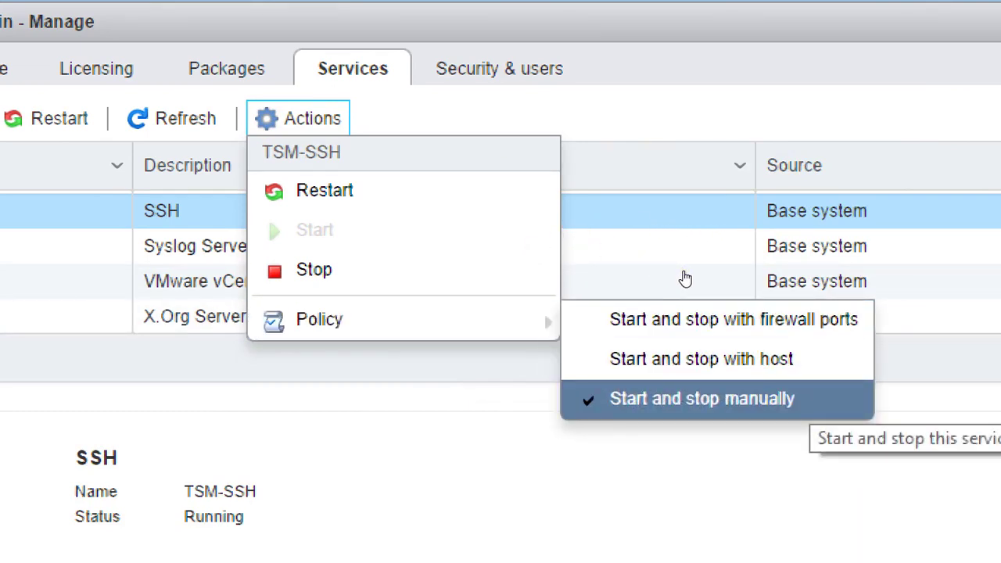
{"action": "key", "text": "Up"}
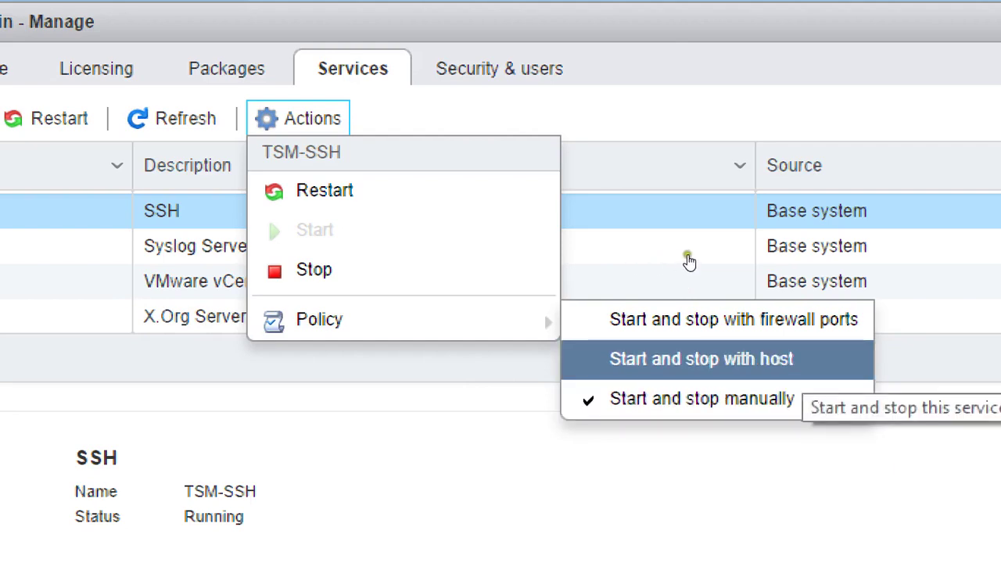
{"action": "key", "text": "Return"}
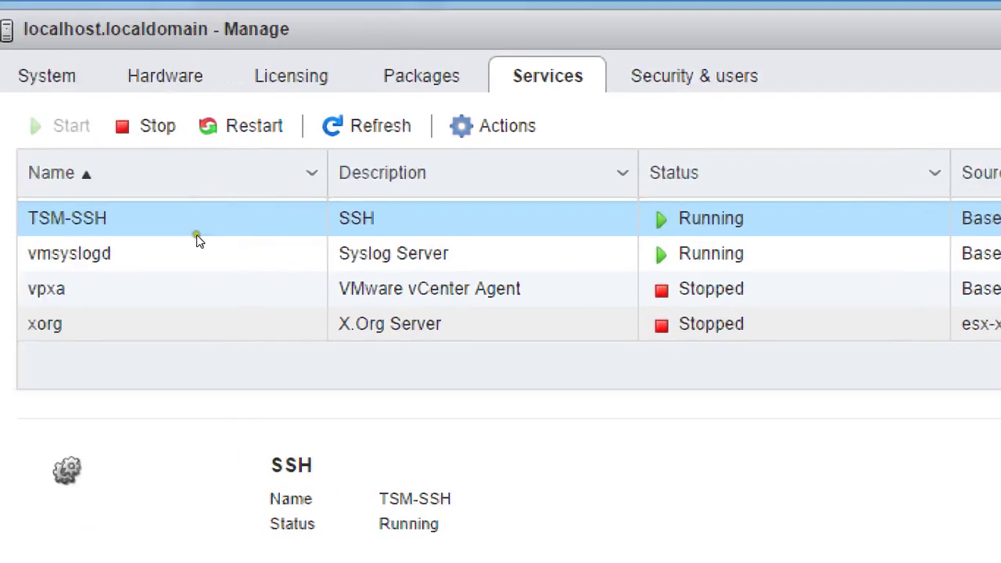
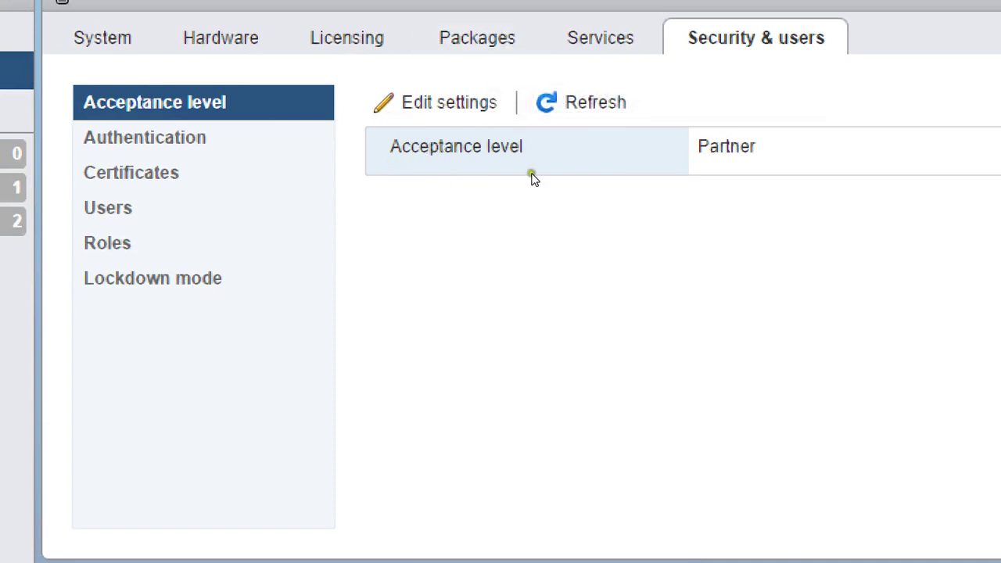
Step: Review the host's acceptance level options without changing them, and view the authentication settings
{"action": "left_click", "coordinate": [391, 105]}
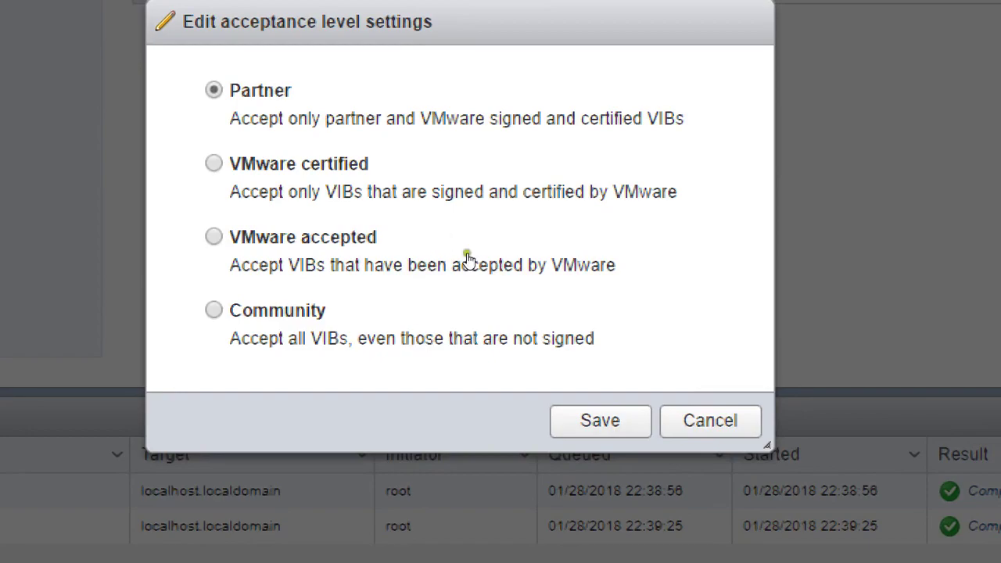
{"action": "key", "text": "Escape"}
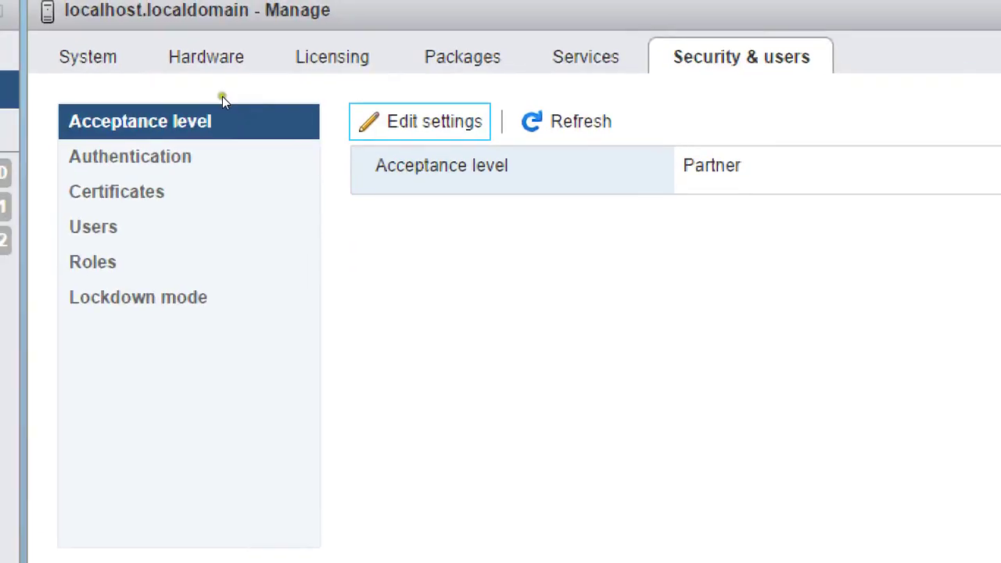
{"action": "left_click", "coordinate": [269, 157]}
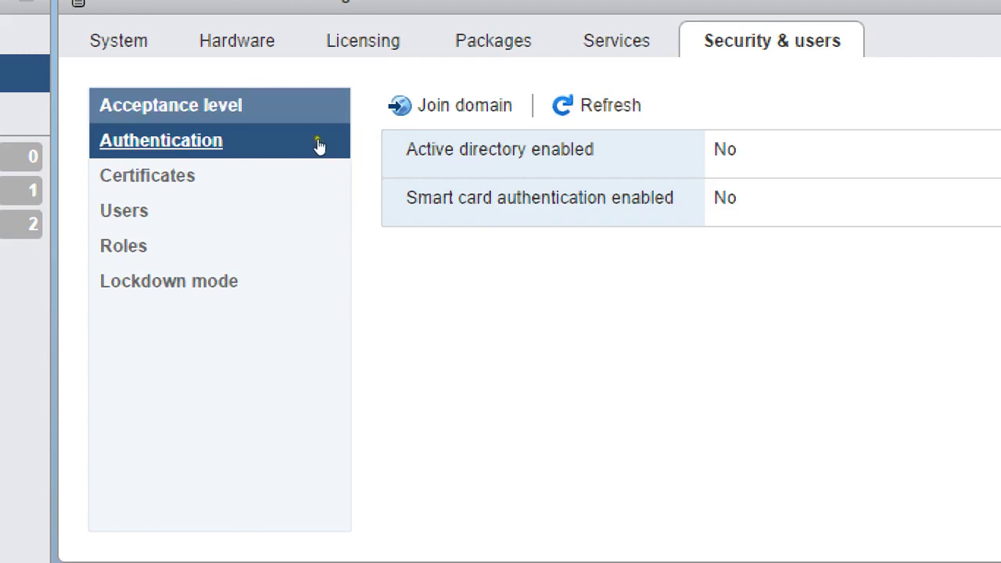
Step: View the host's certificate details and its user accounts, including the fields required for adding a user
{"action": "left_click", "coordinate": [239, 179]}
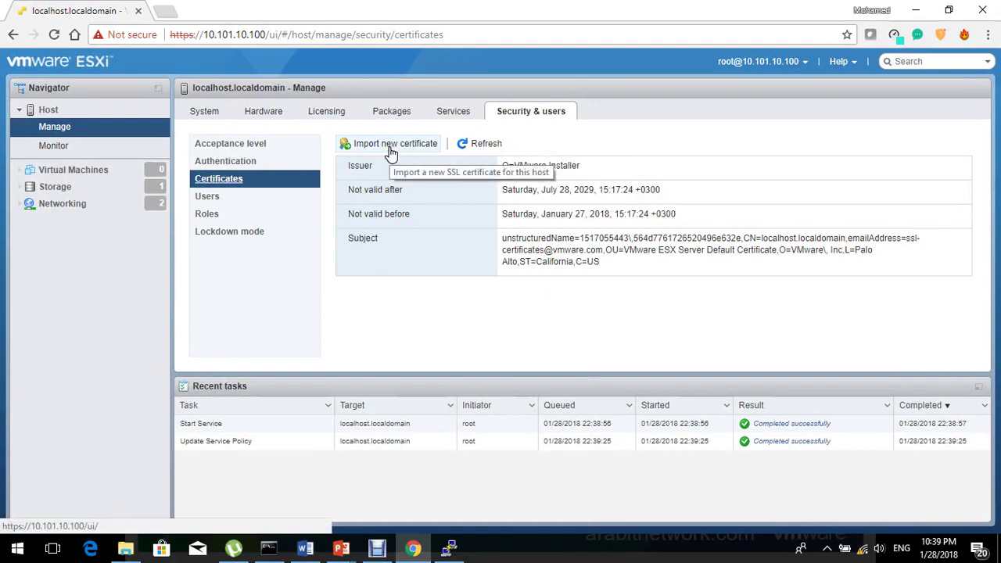
{"action": "left_click", "coordinate": [273, 200]}
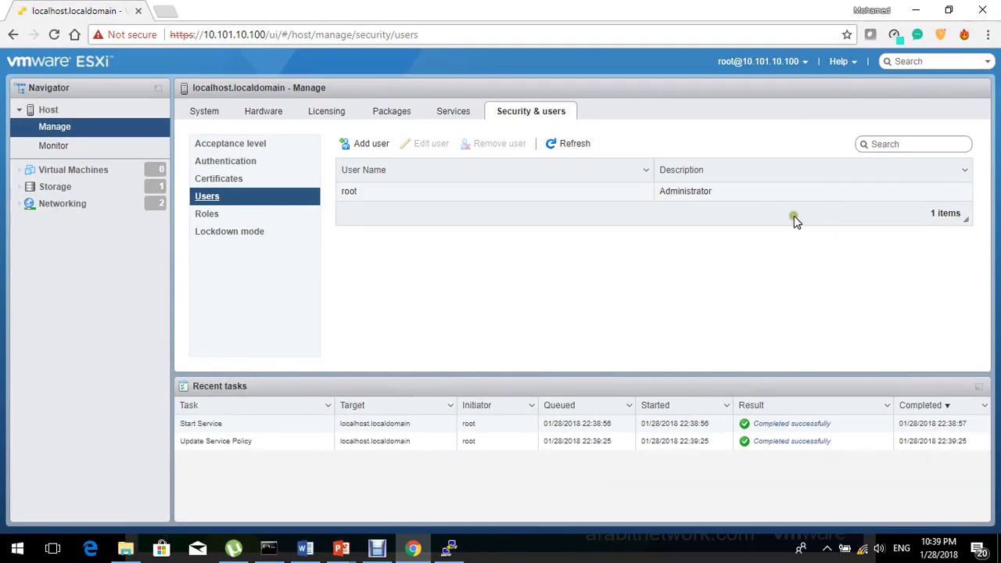
{"action": "left_click", "coordinate": [381, 145]}
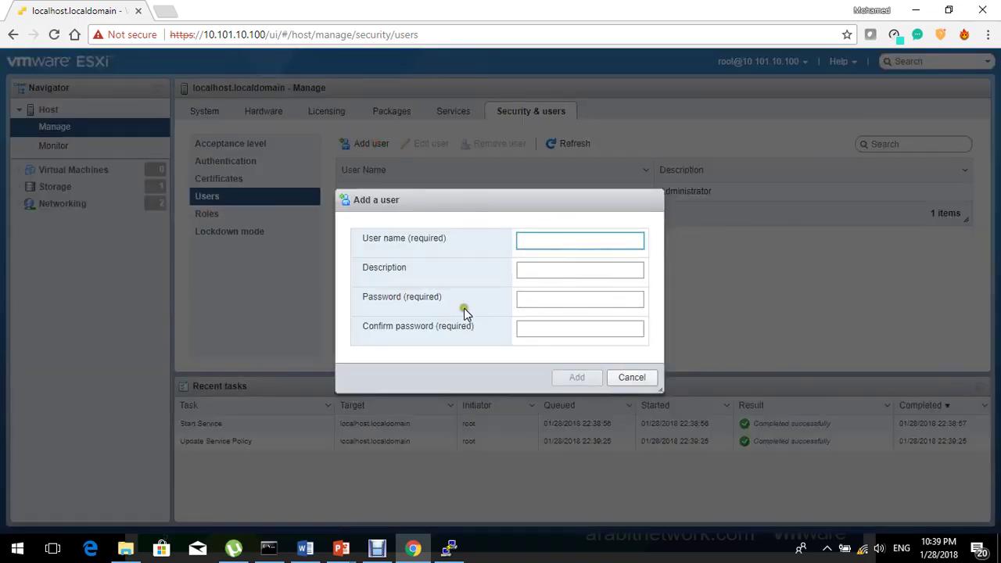
{"action": "key", "text": "Escape"}
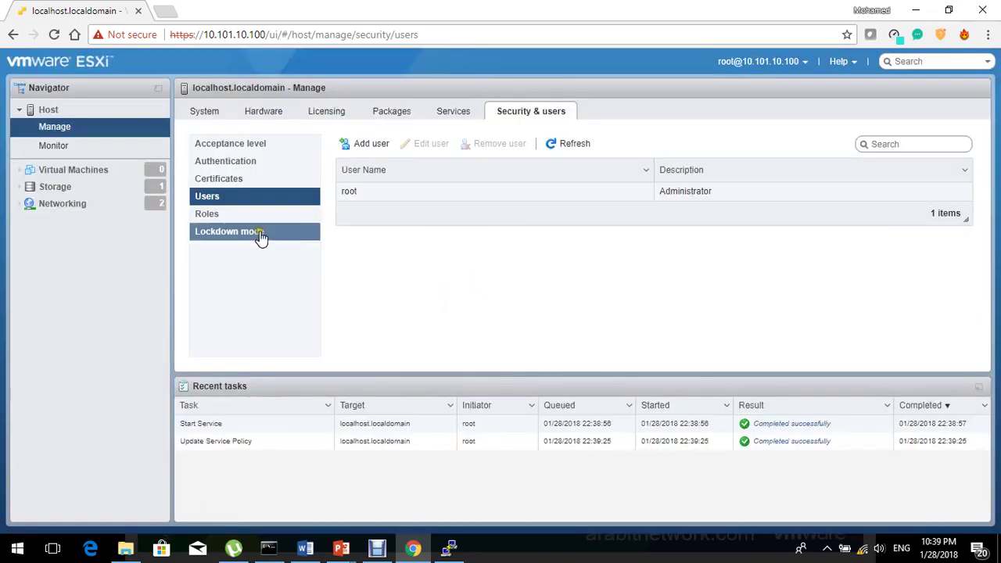
Step: Review the host's roles with the privileges offered for a new role, and view the lockdown mode settings
{"action": "left_click", "coordinate": [224, 219]}
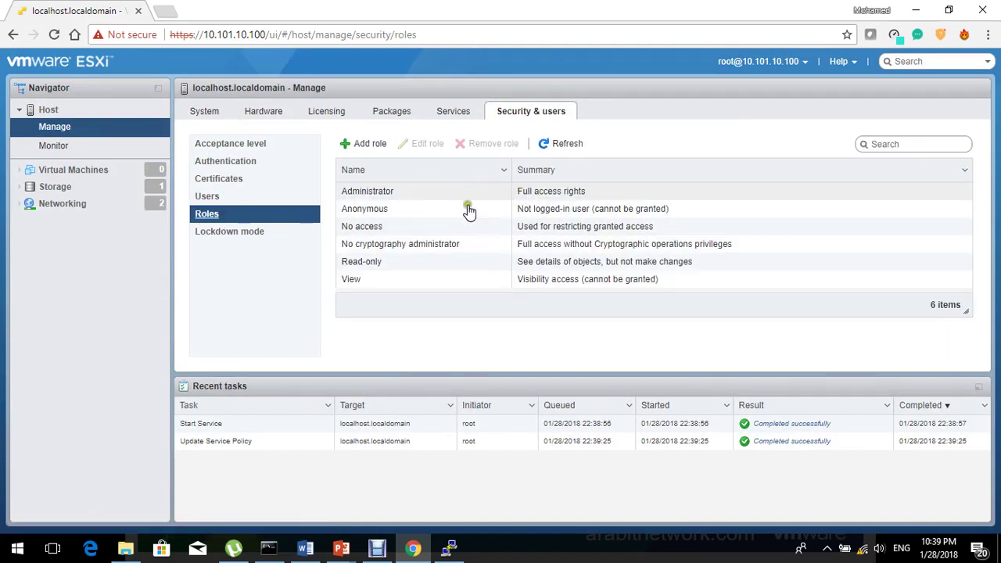
{"action": "left_click", "coordinate": [378, 146]}
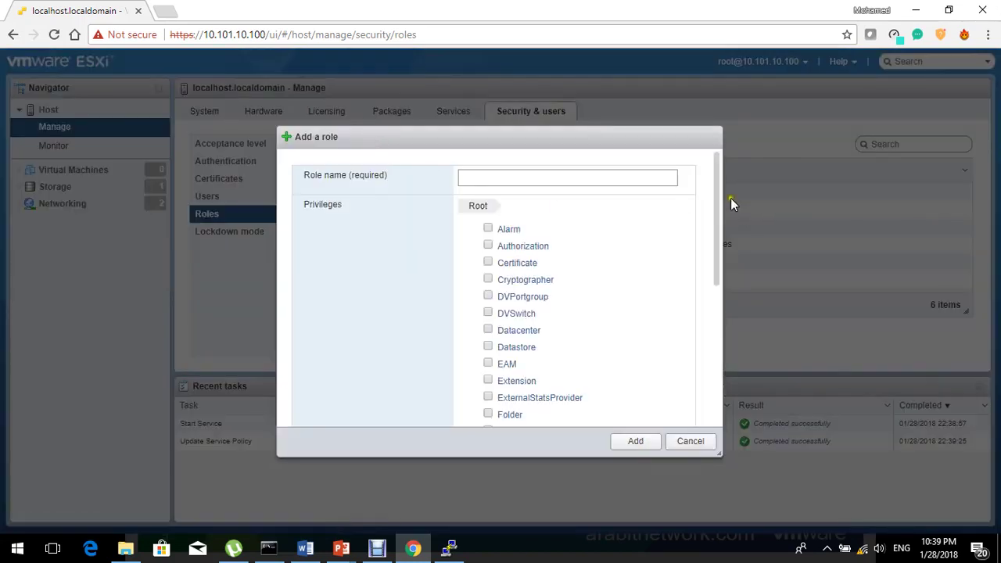
{"action": "scroll", "coordinate": [505, 259], "scroll_direction": "down", "scroll_amount": 5}
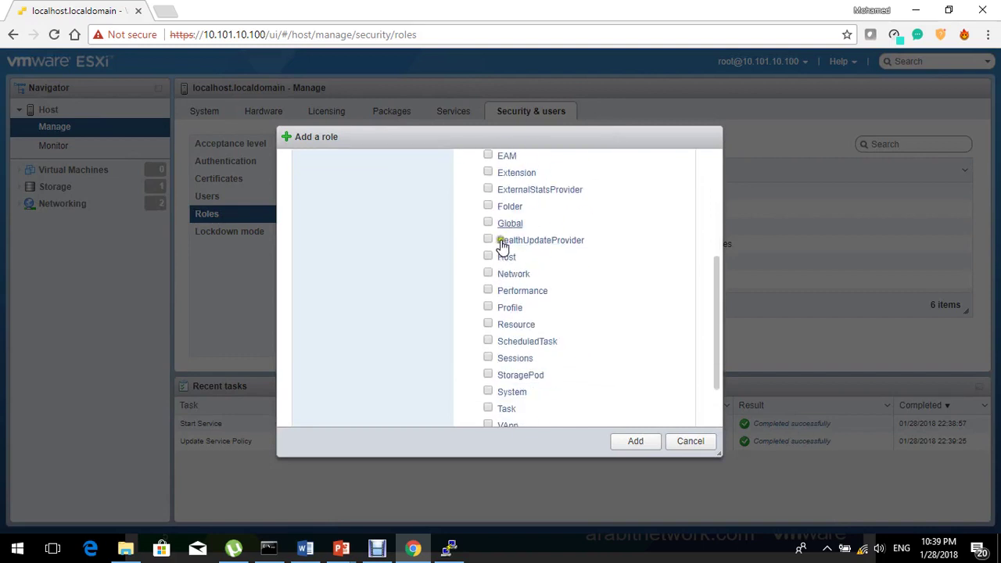
{"action": "key", "text": "Escape"}
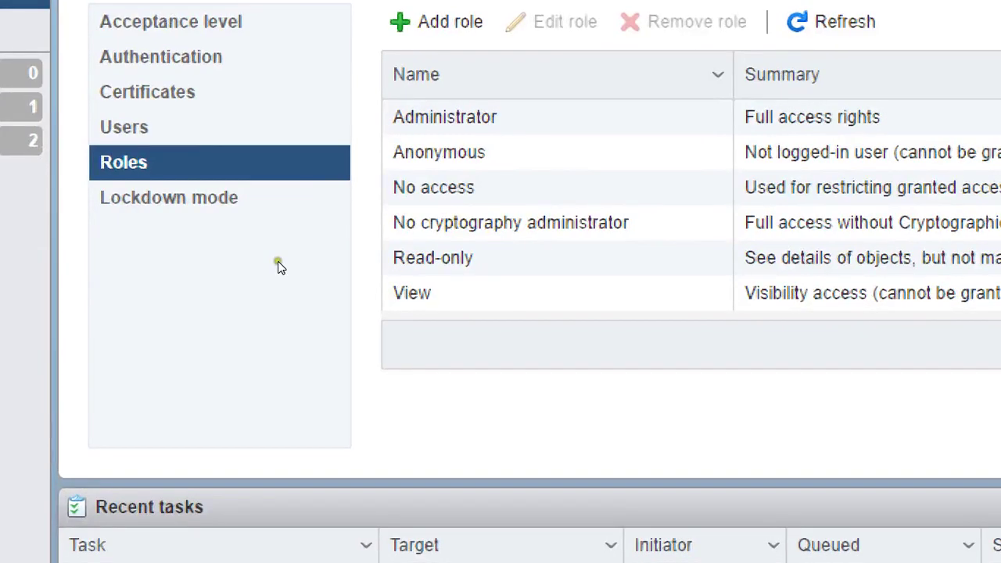
{"action": "left_click", "coordinate": [258, 212]}
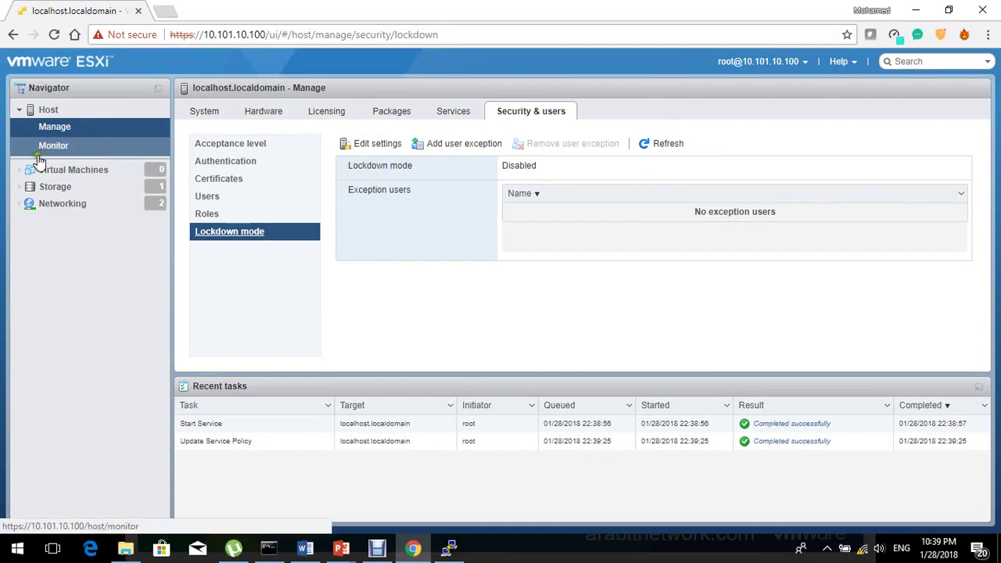
Step: View the virtual machines list and the creation types offered for a new virtual machine, without creating one
{"action": "left_click", "coordinate": [91, 177]}
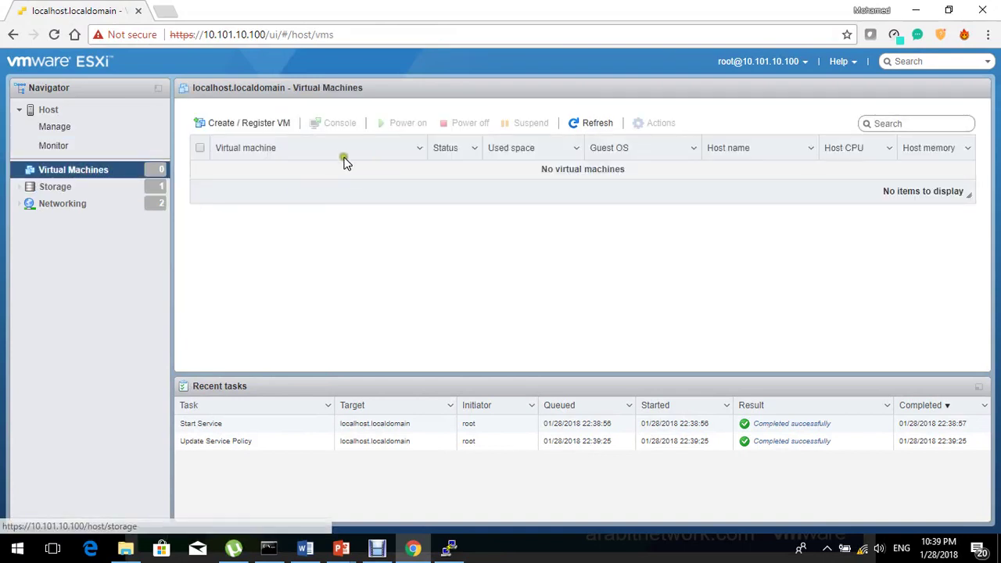
{"action": "left_click", "coordinate": [240, 123]}
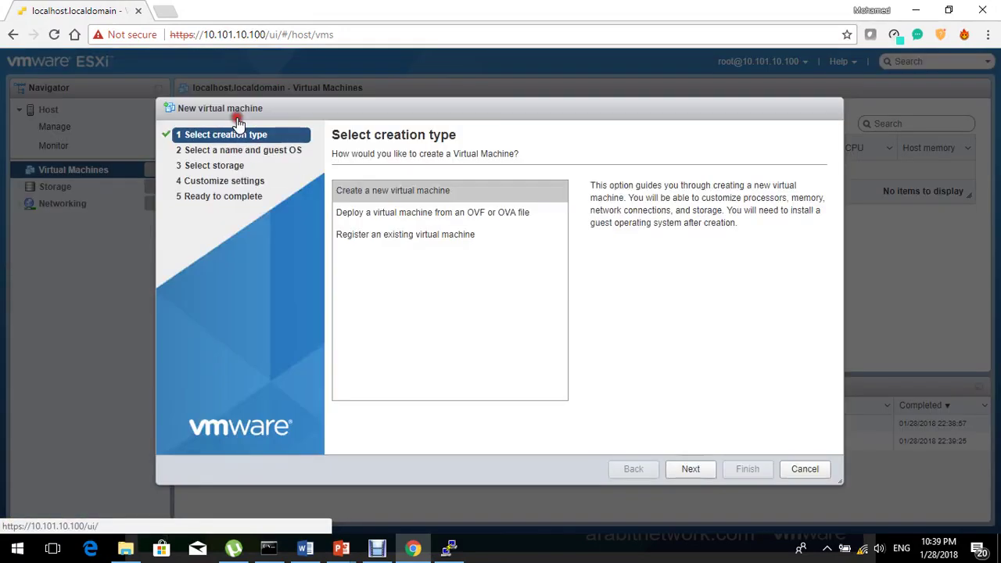
{"action": "key", "text": "Escape"}
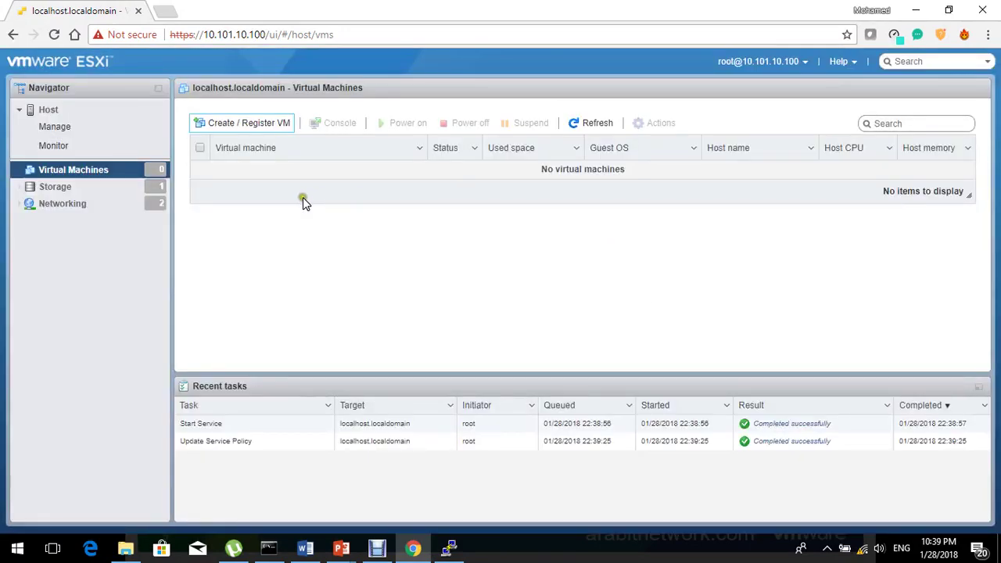
Step: View the host's datastores and inspect the details of datastore1
{"action": "left_click", "coordinate": [58, 189]}
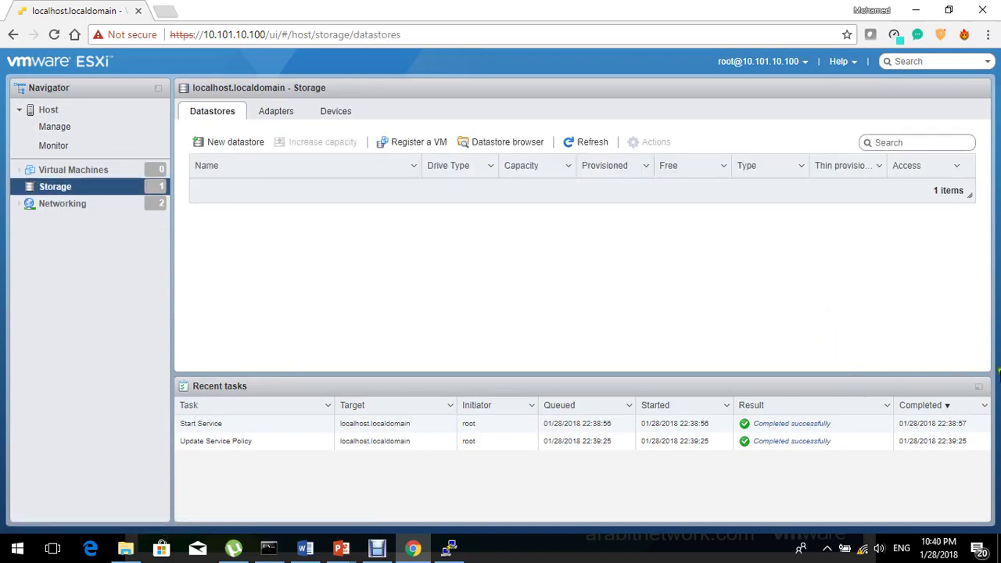
{"action": "right_click", "coordinate": [713, 309]}
{"action": "left_click", "coordinate": [958, 249]}
{"action": "left_click_drag", "start_coordinate": [966, 198], "coordinate": [972, 257]}
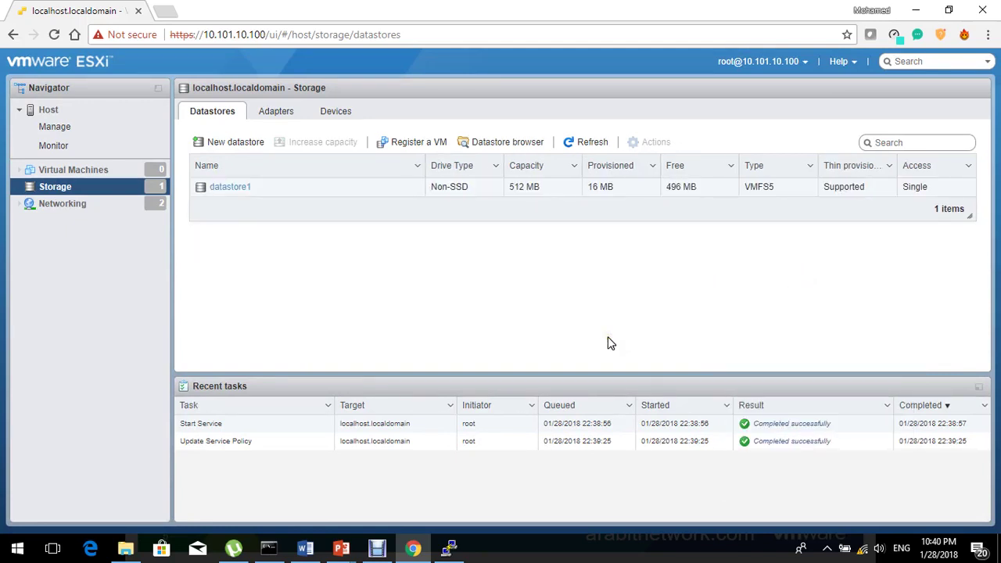
{"action": "left_click", "coordinate": [311, 193]}
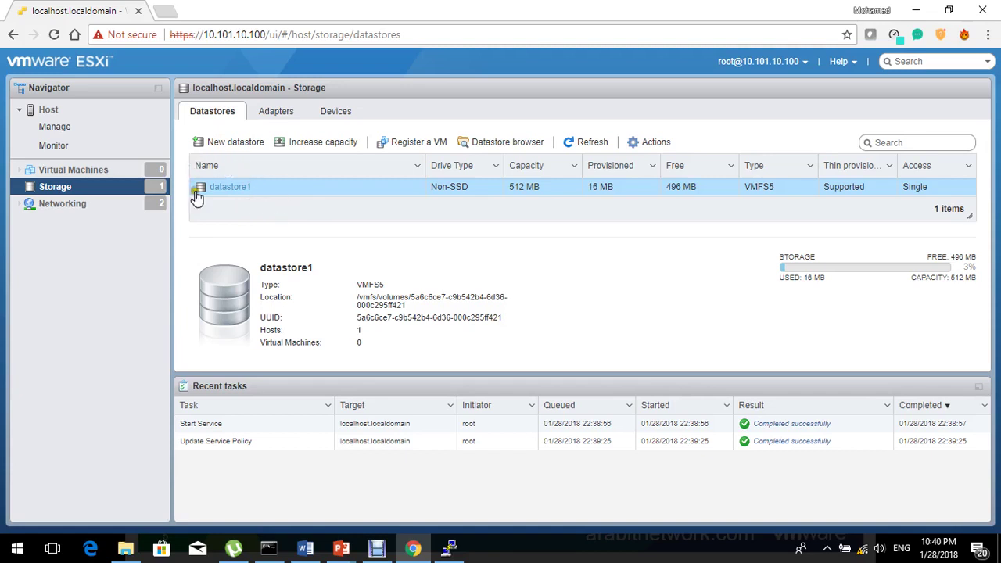
{"action": "left_click", "coordinate": [289, 212]}
Step: View the host's storage adapters and inspect the CD-ROM and both local VMware disks among the storage devices
{"action": "left_click", "coordinate": [274, 114]}
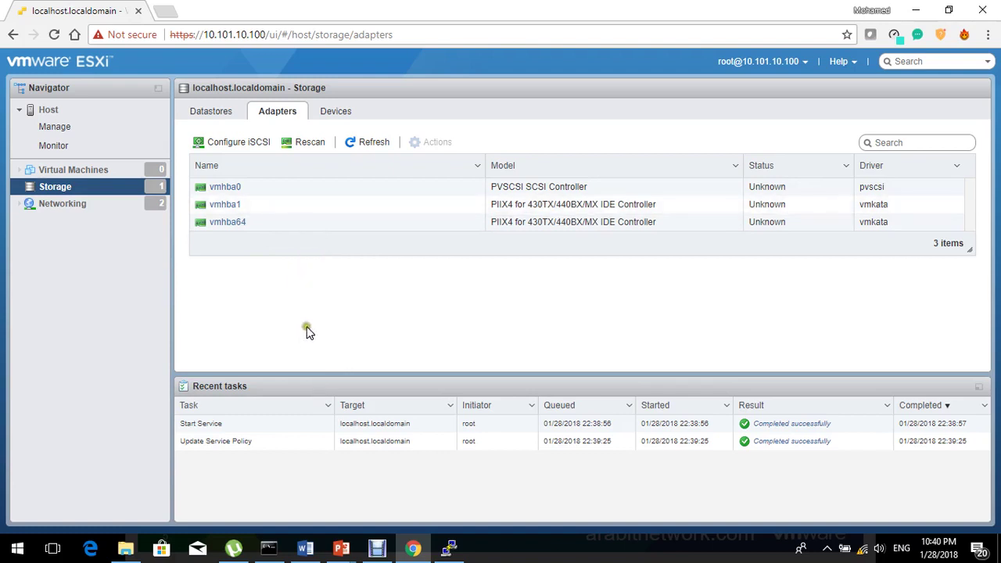
{"action": "left_click", "coordinate": [334, 111]}
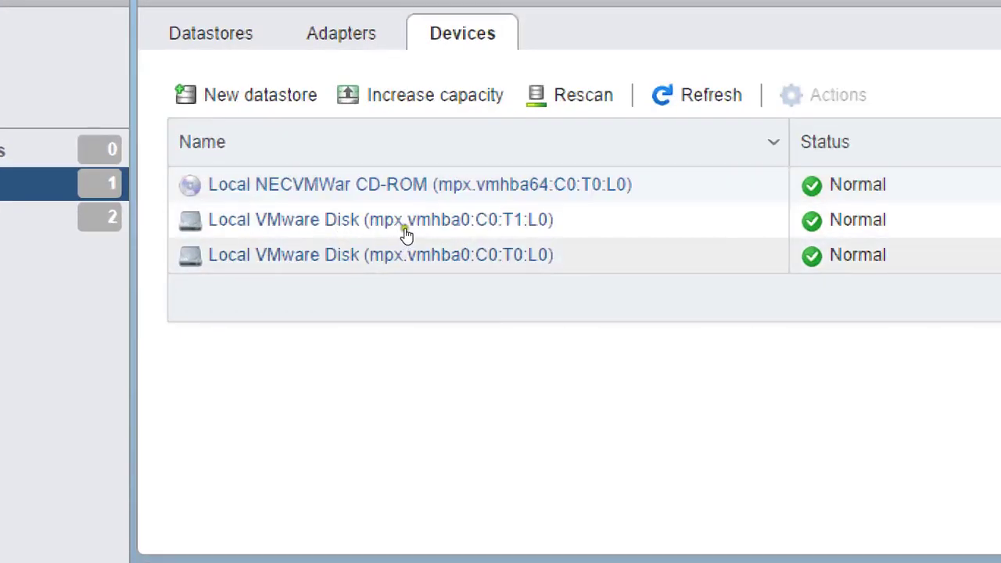
{"action": "left_click", "coordinate": [439, 190]}
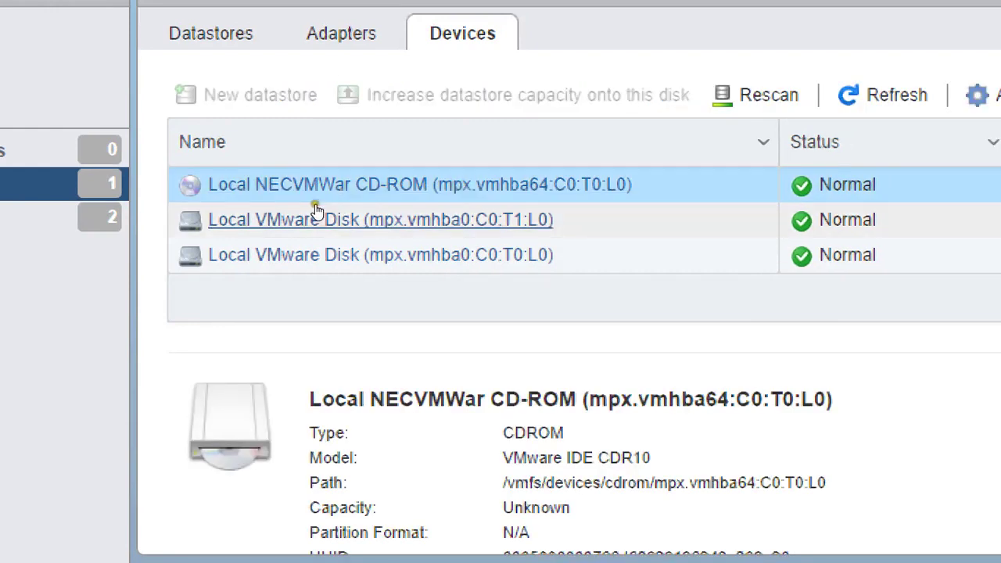
{"action": "left_click", "coordinate": [392, 223]}
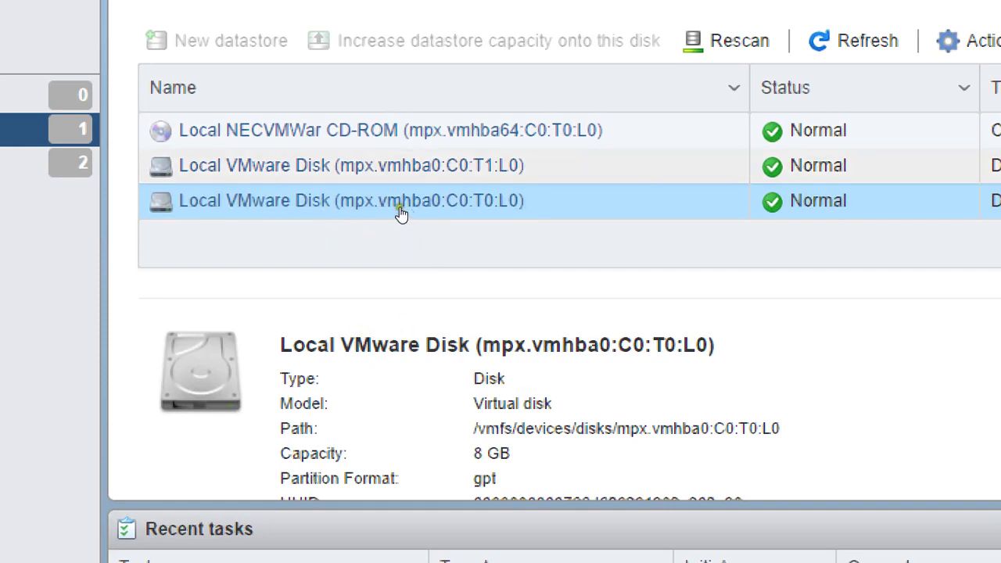
{"action": "key", "text": "Up"}
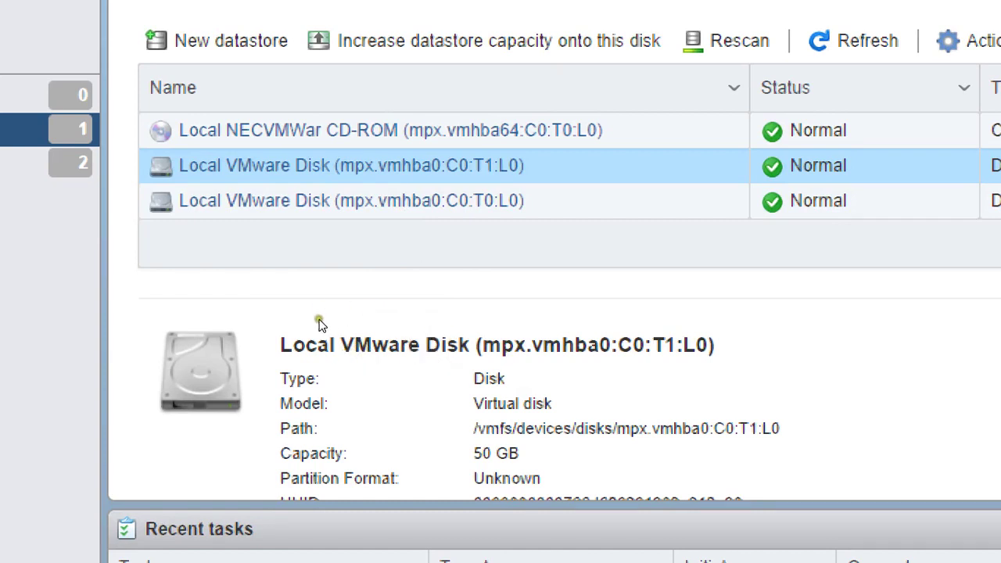
{"action": "scroll", "coordinate": [408, 310], "scroll_direction": "down", "scroll_amount": 2}
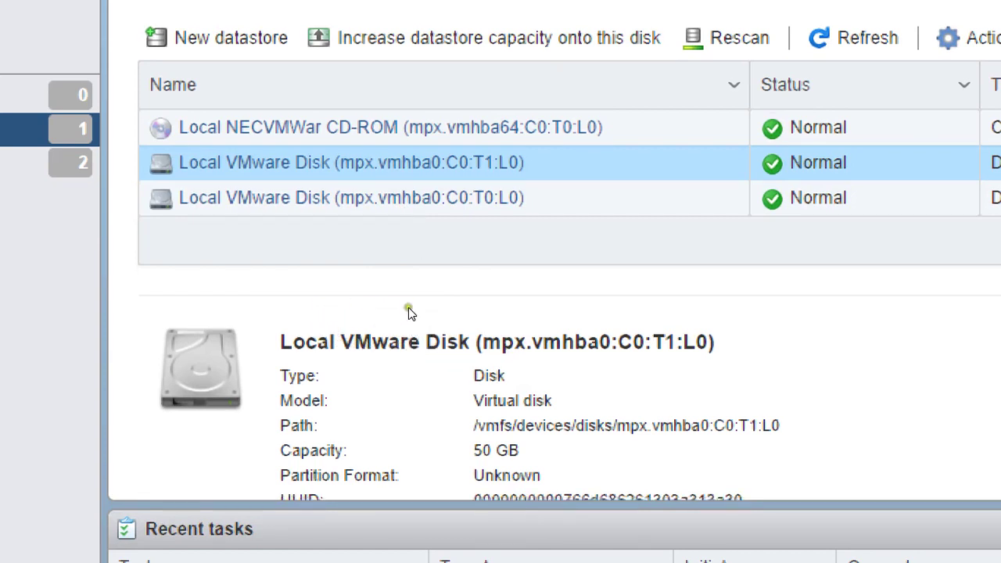
Step: Leave the storage devices for the host's port groups and inspect the vSwitch topology of the Management Network
{"action": "scroll", "coordinate": [408, 313], "scroll_direction": "up", "scroll_amount": 2}
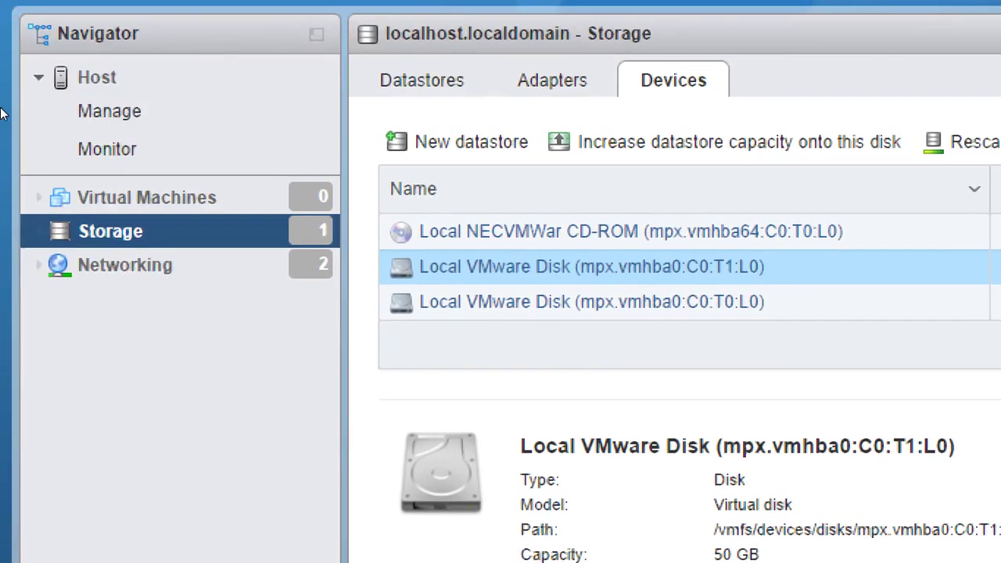
{"action": "left_click", "coordinate": [148, 230]}
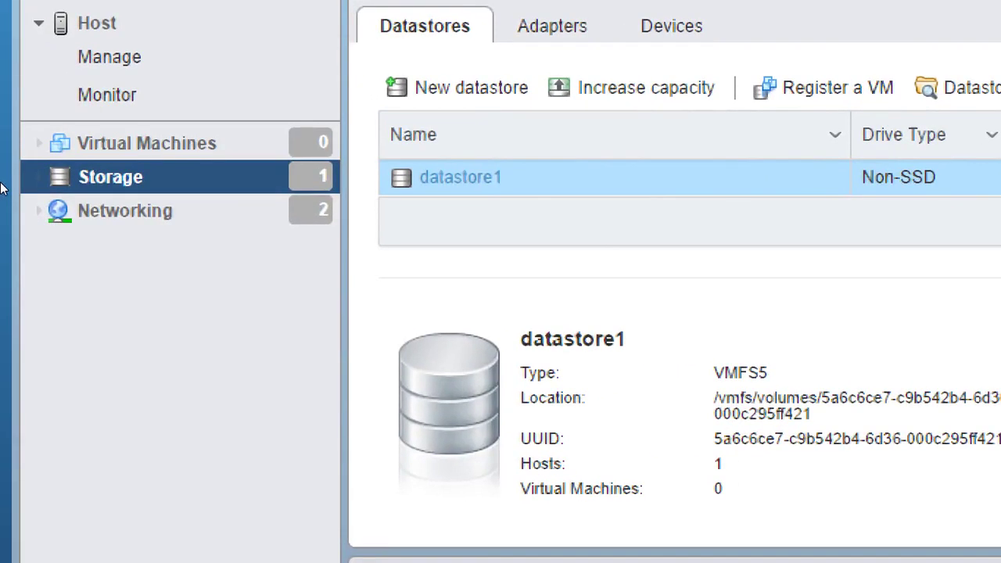
{"action": "left_click", "coordinate": [81, 210]}
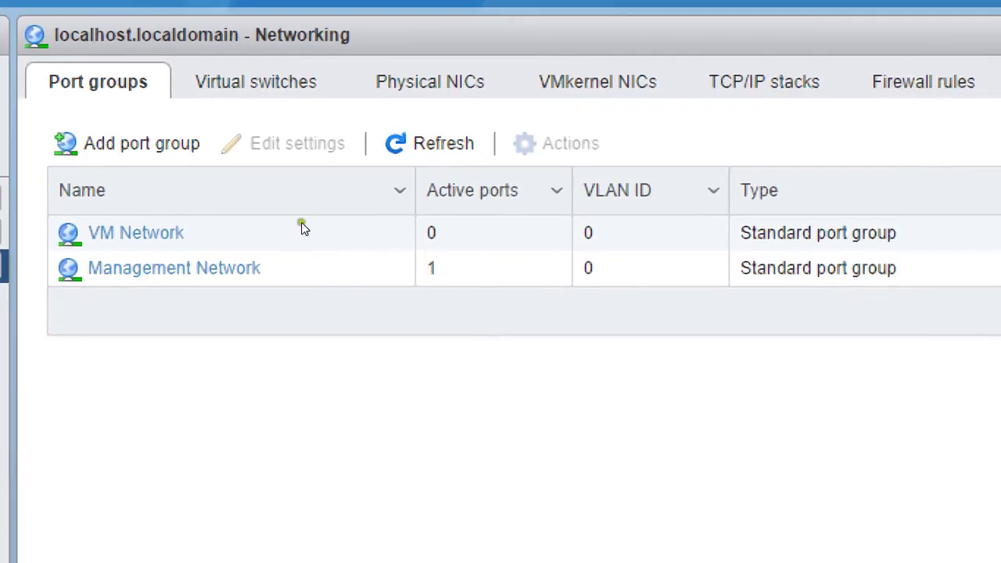
{"action": "left_click", "coordinate": [141, 267]}
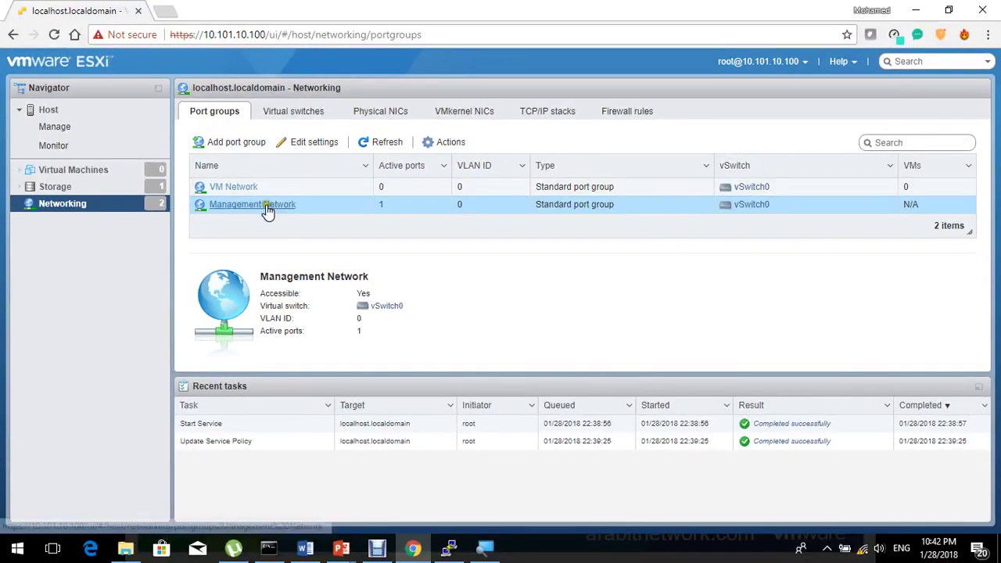
{"action": "left_click", "coordinate": [324, 234]}
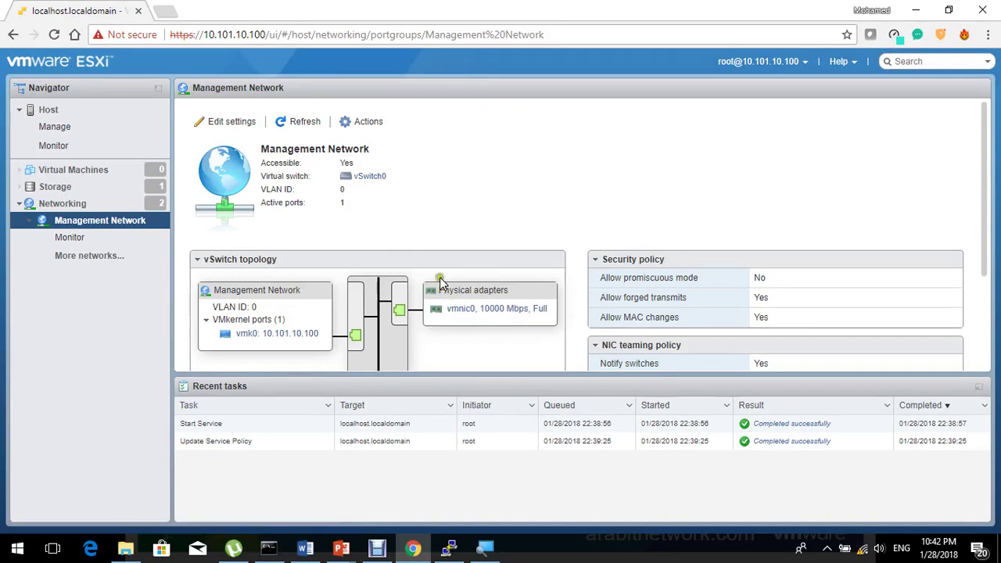
{"action": "scroll", "coordinate": [484, 312], "scroll_direction": "down", "scroll_amount": 1}
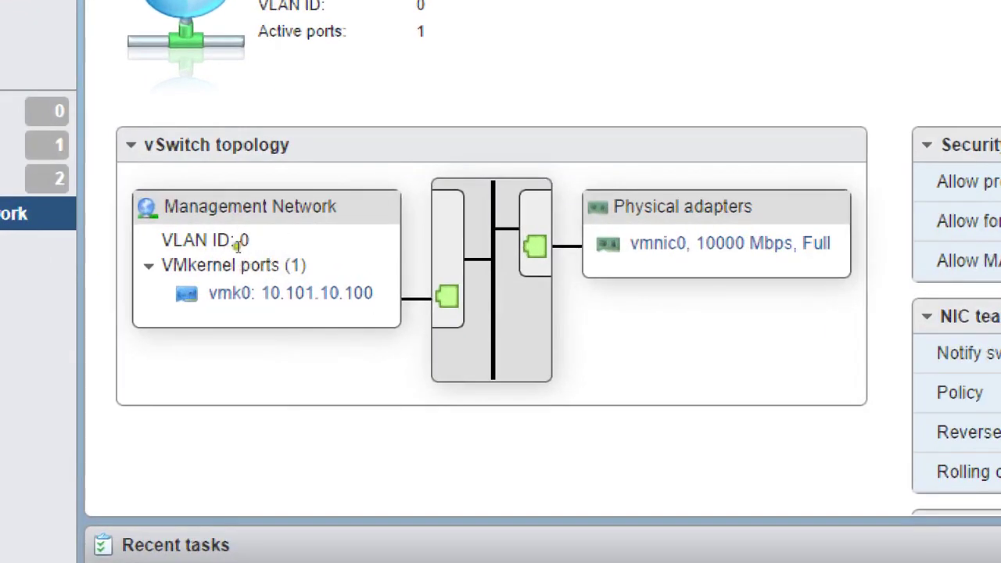
{"action": "left_click_drag", "start_coordinate": [302, 264], "coordinate": [204, 249]}
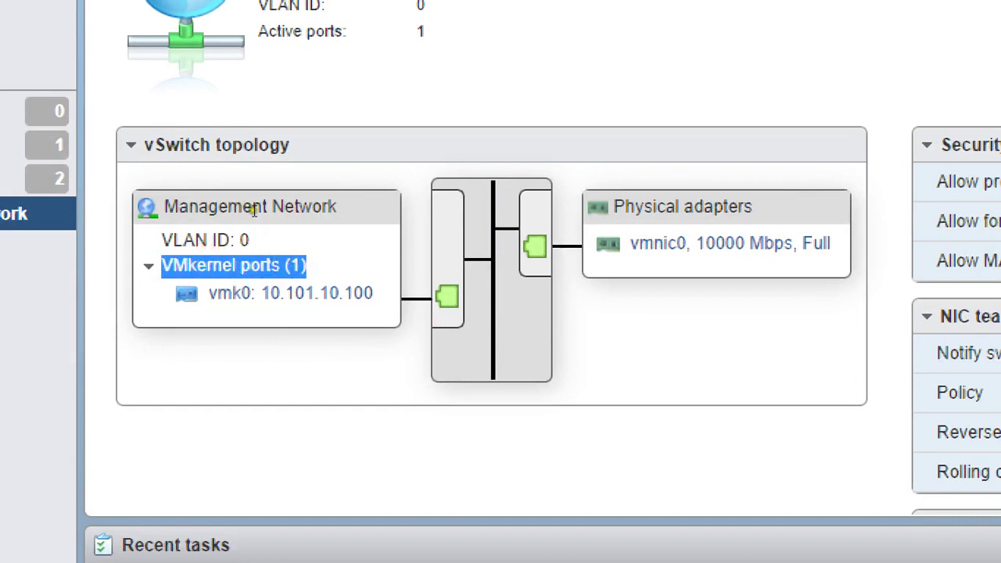
Step: Inspect the details of vmnic0, the physical adapter behind the Management Network, and view the VM Network port group
{"action": "left_click", "coordinate": [460, 235]}
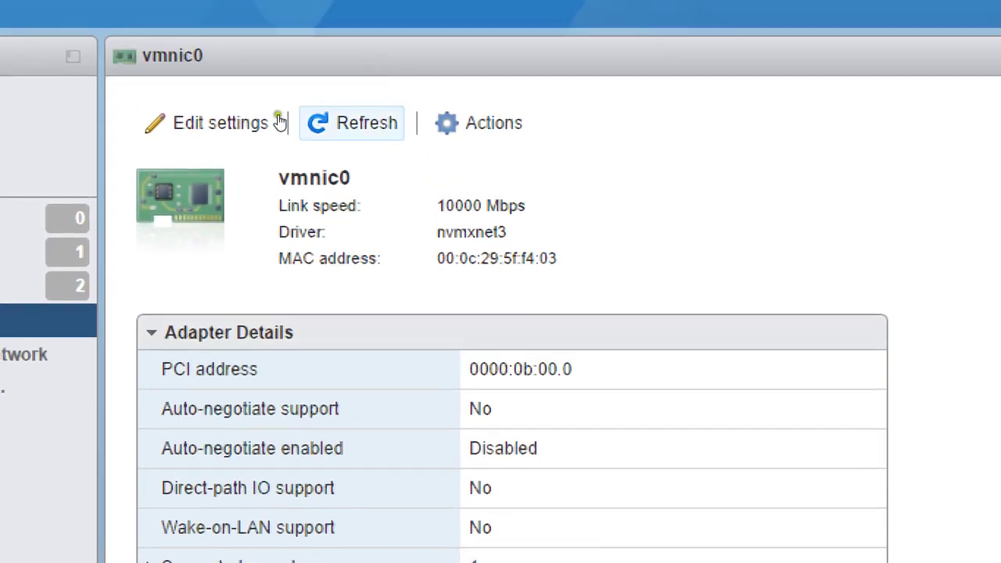
{"action": "triple_click", "coordinate": [441, 197]}
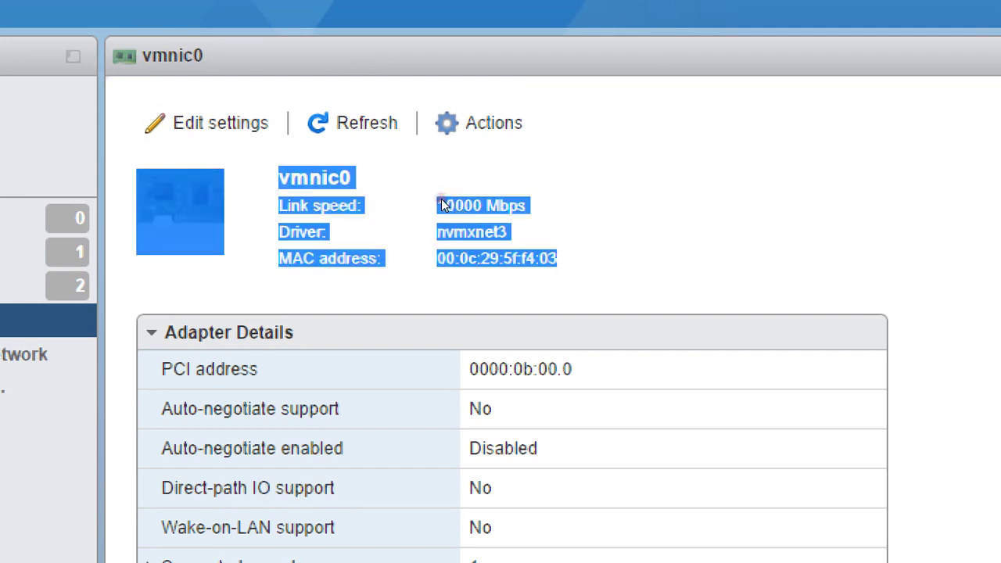
{"action": "left_click", "coordinate": [470, 163]}
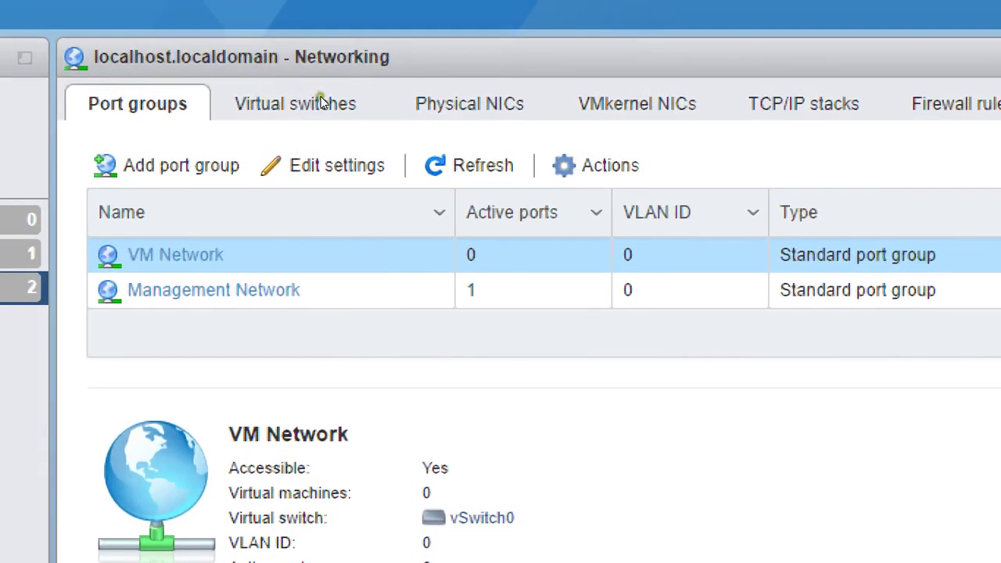
Step: View the host's virtual switches, inspect vSwitch0's details, and check its port groups
{"action": "left_click", "coordinate": [315, 115]}
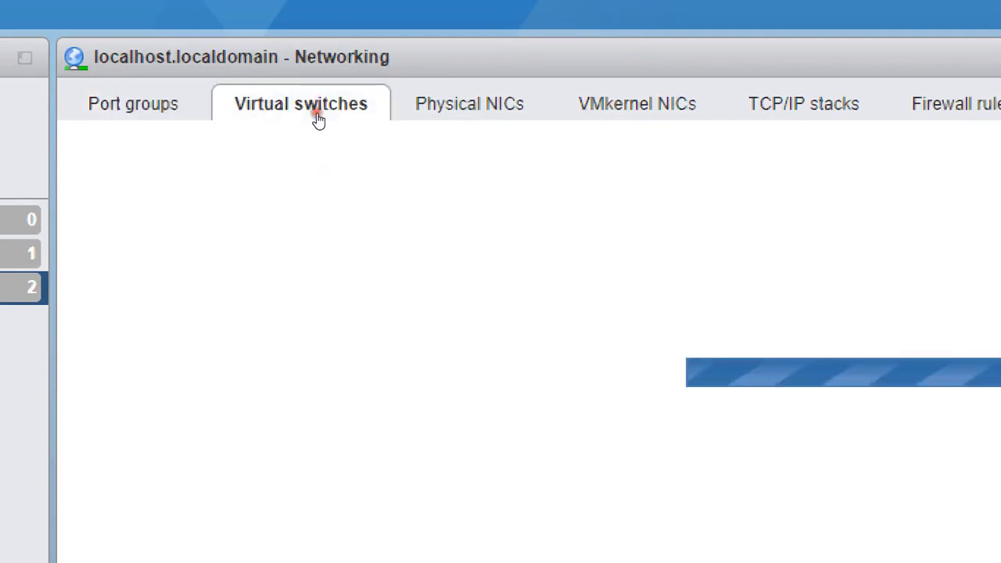
{"action": "left_click", "coordinate": [255, 250]}
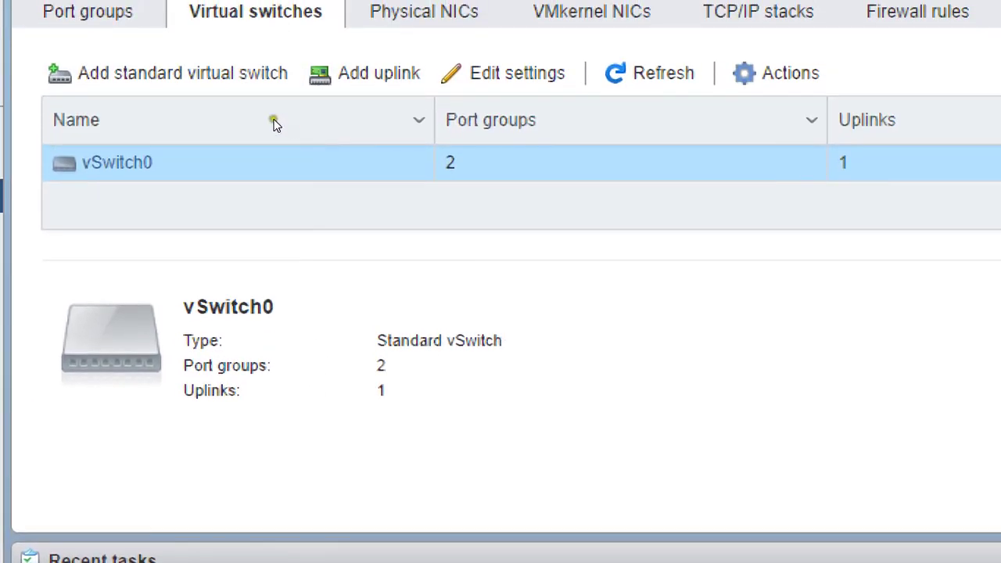
{"action": "left_click", "coordinate": [93, 17]}
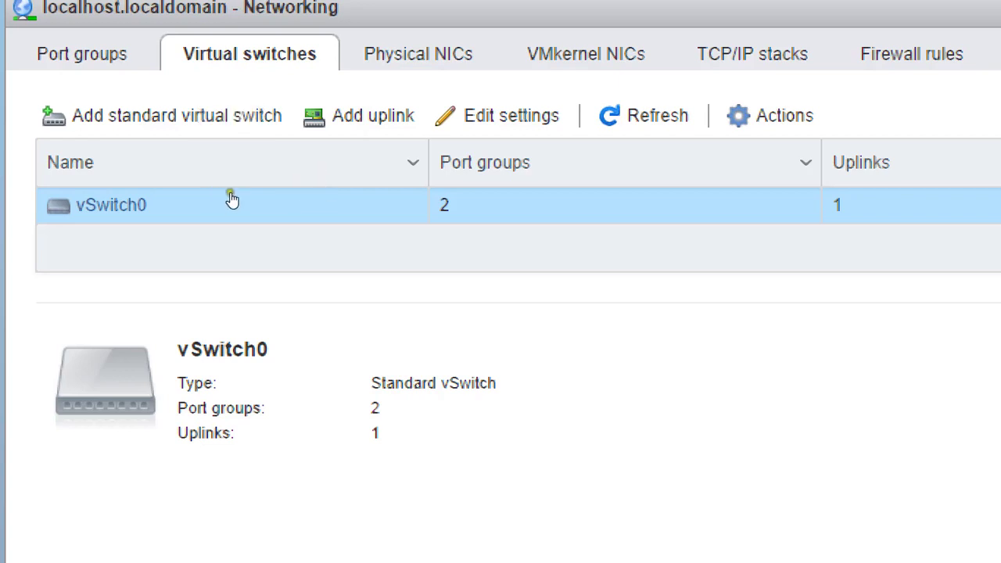
Step: View the host's physical NICs and inspect the details of vmnic0 in the list
{"action": "left_click", "coordinate": [394, 55]}
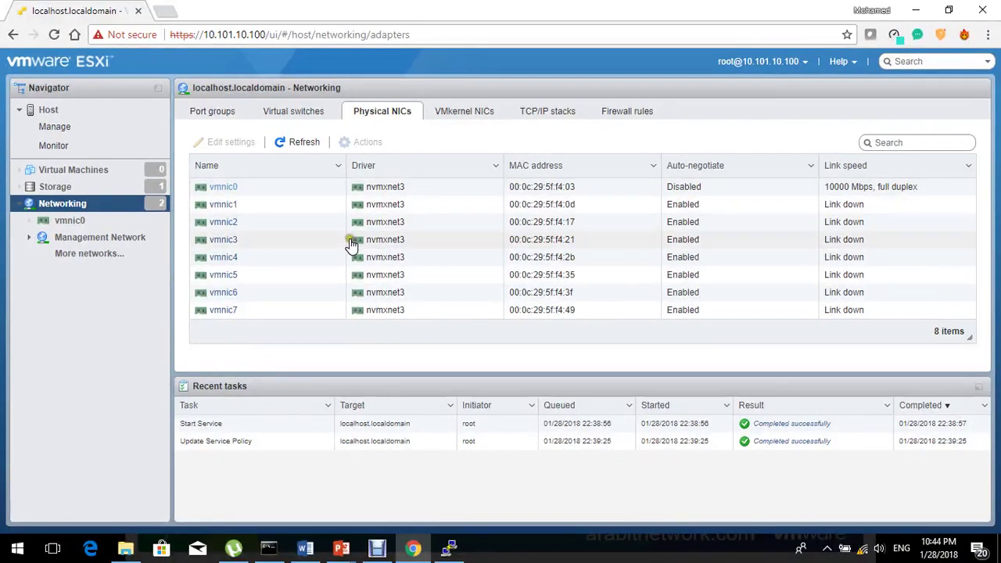
{"action": "left_click", "coordinate": [312, 192]}
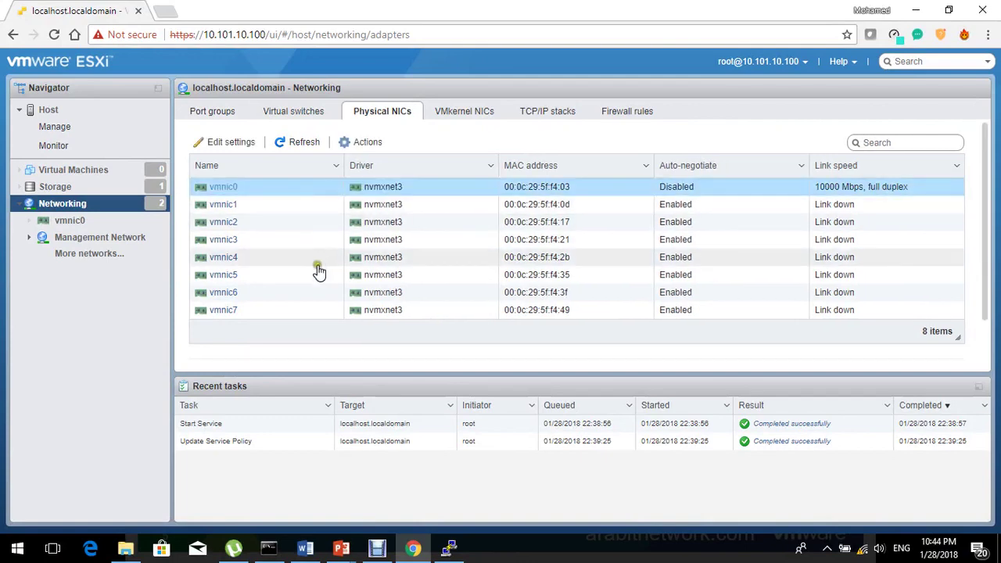
{"action": "scroll", "coordinate": [344, 242], "scroll_direction": "down", "scroll_amount": 1}
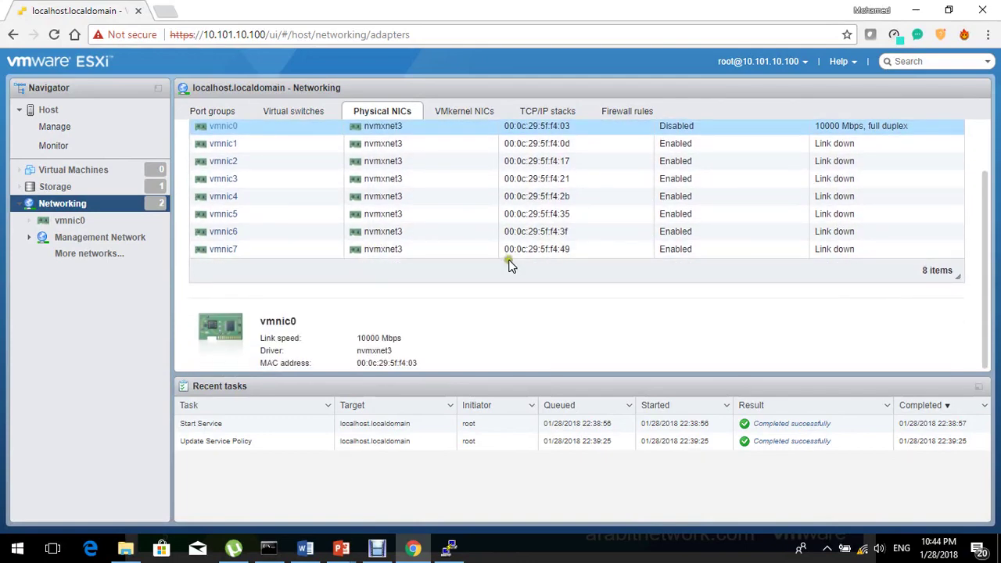
{"action": "scroll", "coordinate": [508, 266], "scroll_direction": "up", "scroll_amount": 1}
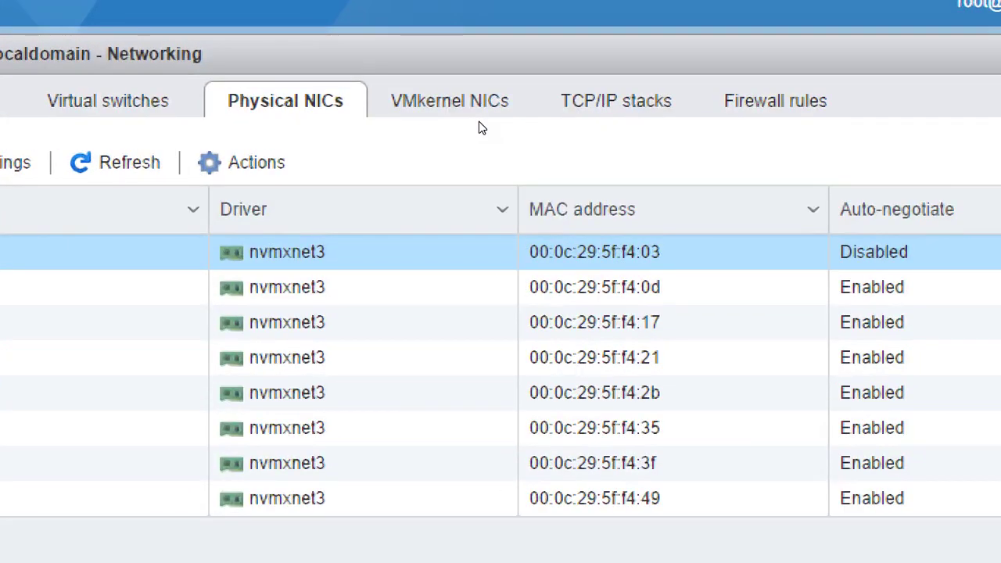
Step: View the VMkernel NICs and TCP/IP stacks, and review the Default TCP/IP stack configuration without saving changes
{"action": "left_click", "coordinate": [473, 118]}
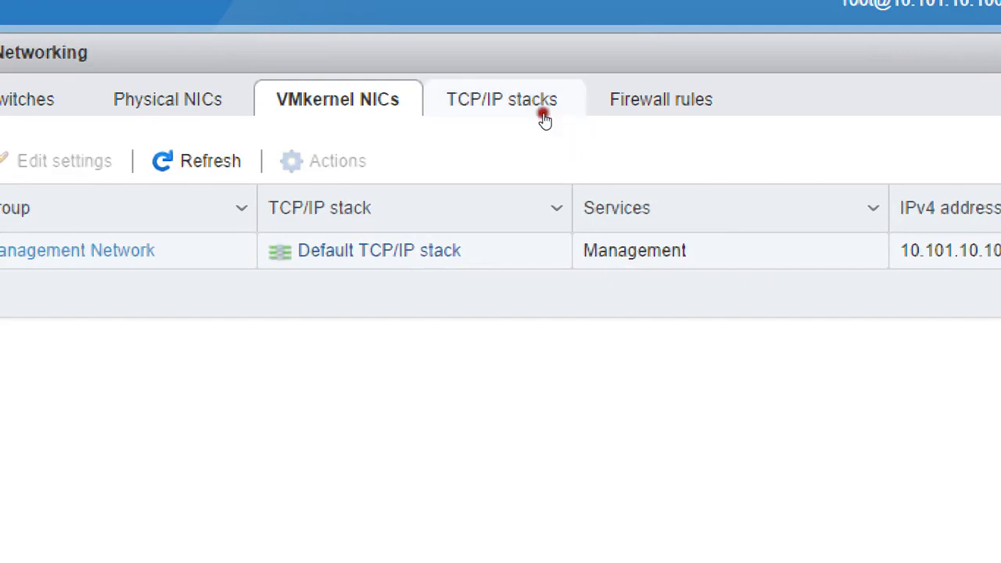
{"action": "left_click", "coordinate": [543, 118]}
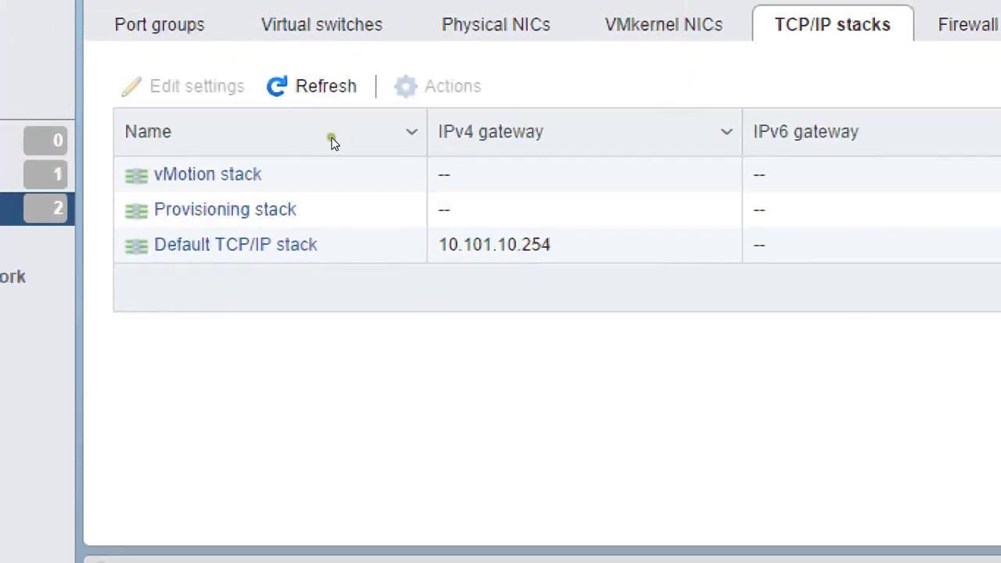
{"action": "left_click", "coordinate": [346, 242]}
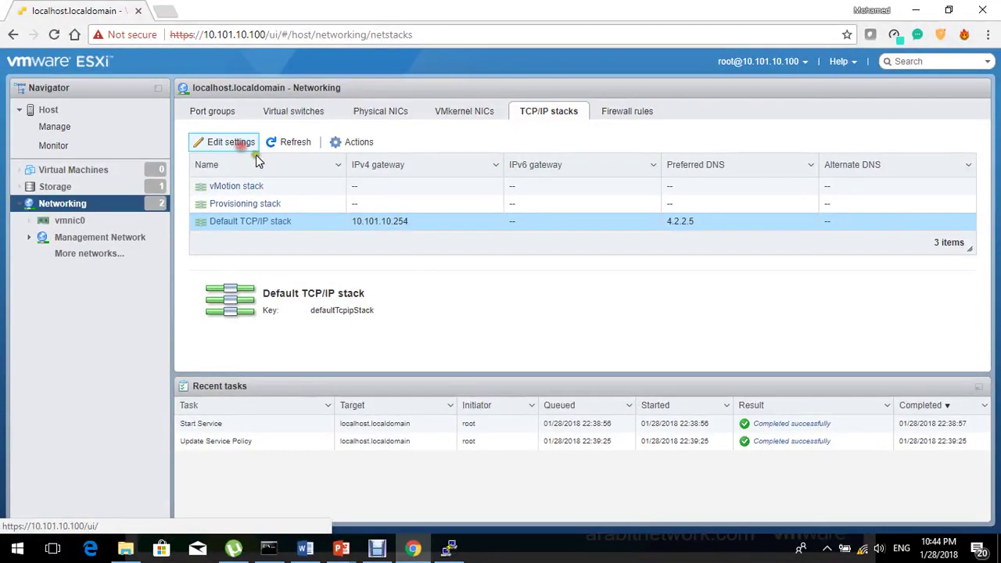
{"action": "left_click", "coordinate": [188, 86]}
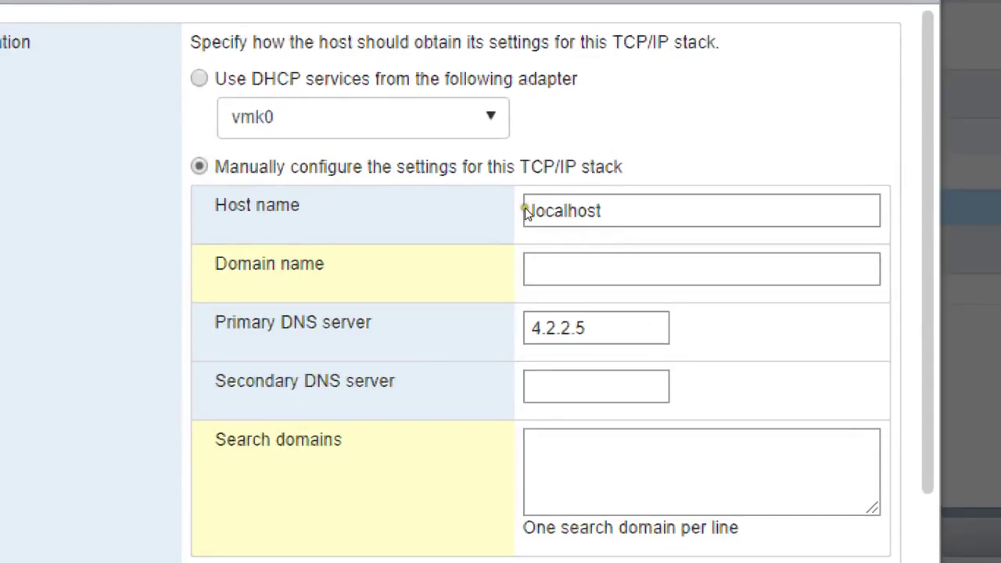
{"action": "left_click", "coordinate": [576, 268]}
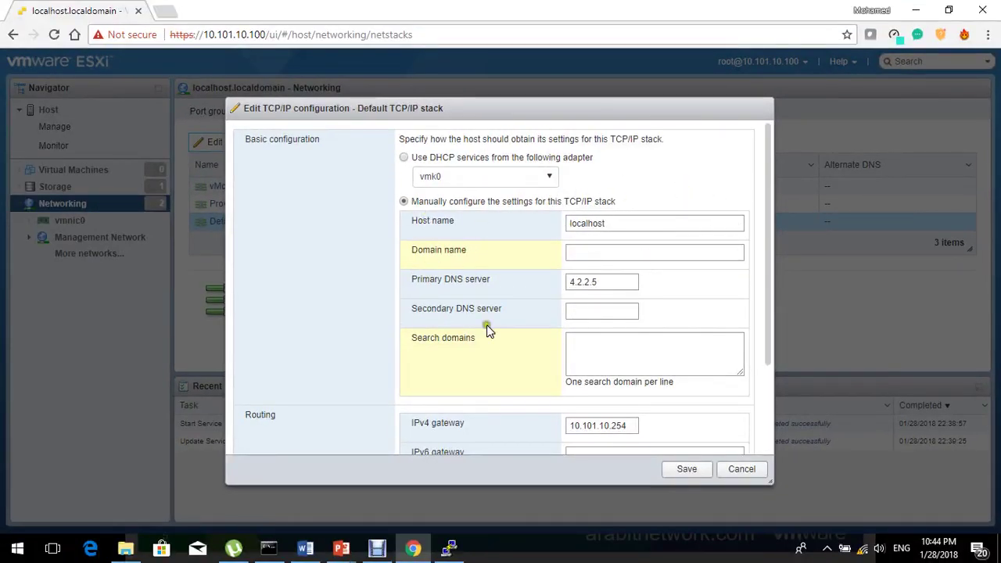
{"action": "key", "text": "Escape"}
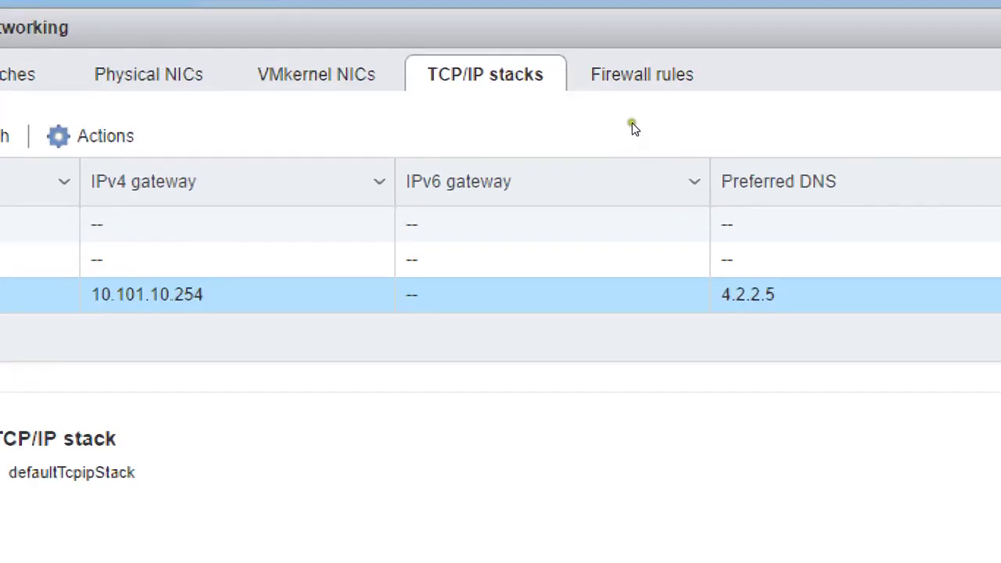
Step: Review the host's firewall rules with their incoming and outgoing ports through the whole list
{"action": "left_click", "coordinate": [632, 87]}
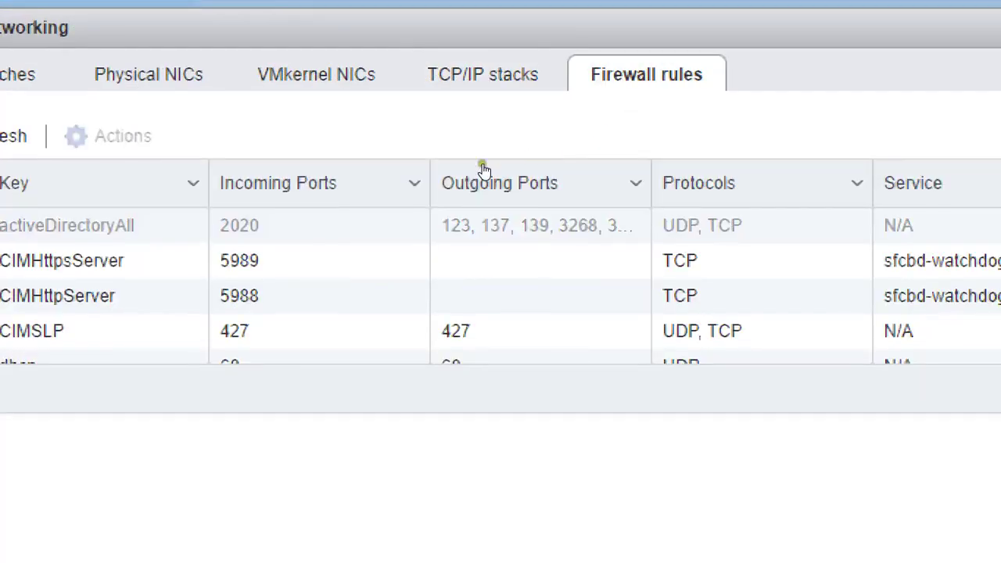
{"action": "scroll", "coordinate": [257, 188], "scroll_direction": "down", "scroll_amount": 10}
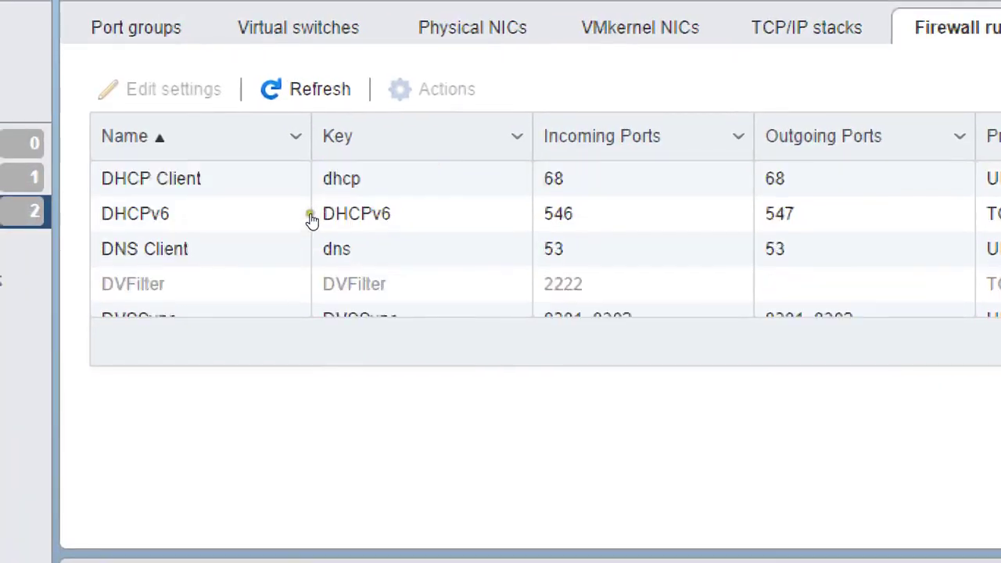
{"action": "scroll", "coordinate": [470, 244], "scroll_direction": "down", "scroll_amount": 3}
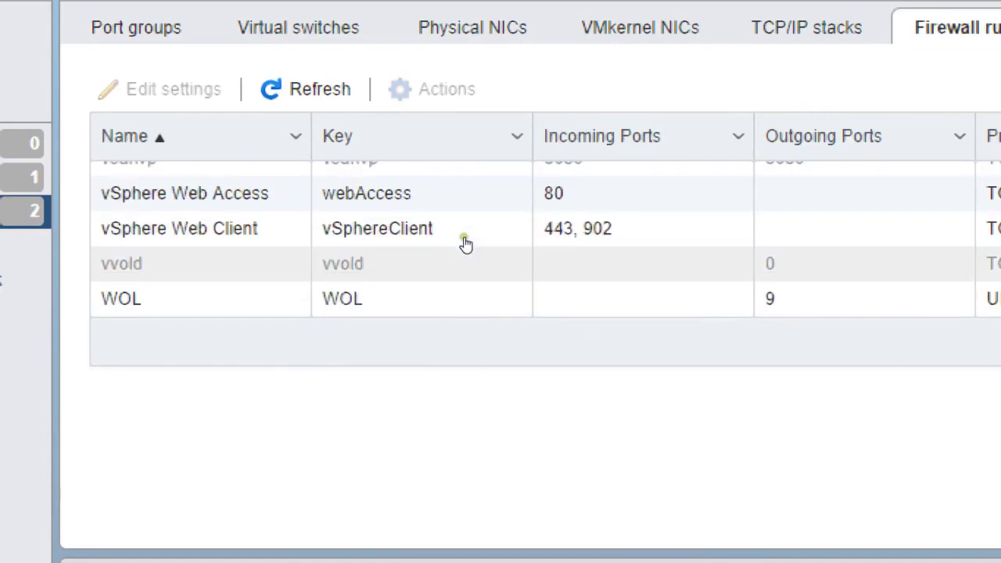
{"action": "scroll", "coordinate": [465, 245], "scroll_direction": "up", "scroll_amount": 15}
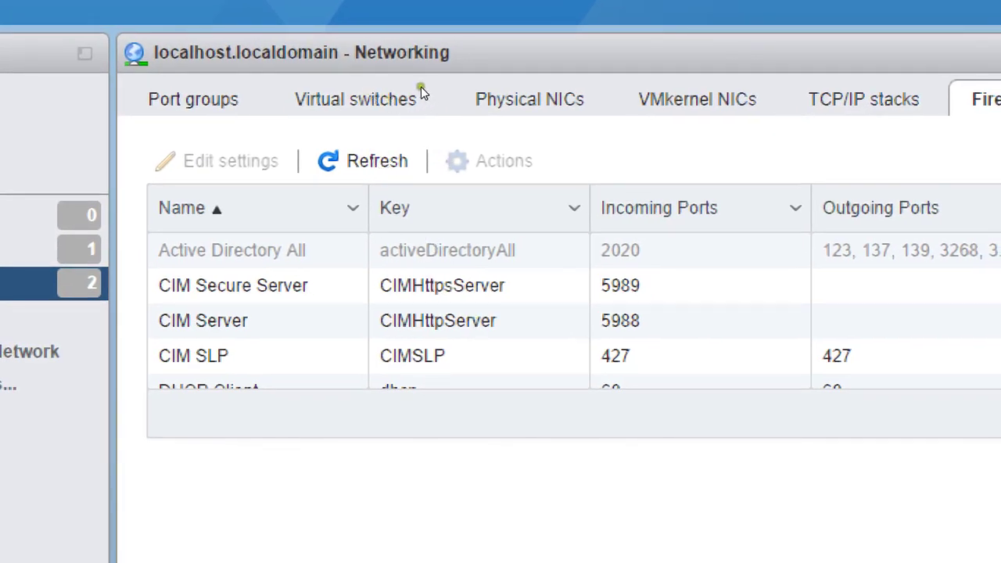
Step: Review the settings of VMkernel NIC vmk0, including its IPv4 configuration, and close them without saving
{"action": "left_click", "coordinate": [381, 114]}
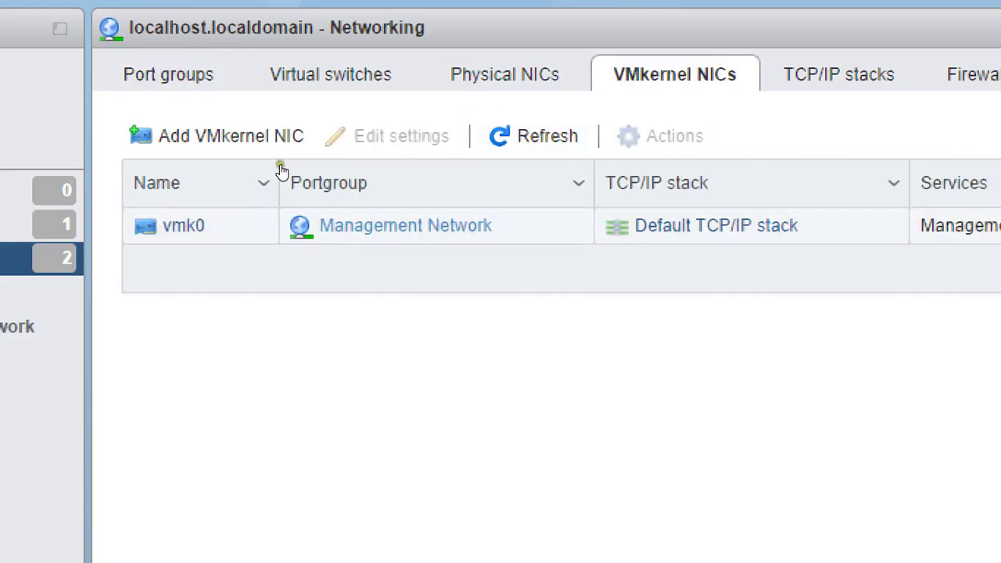
{"action": "left_click", "coordinate": [412, 218]}
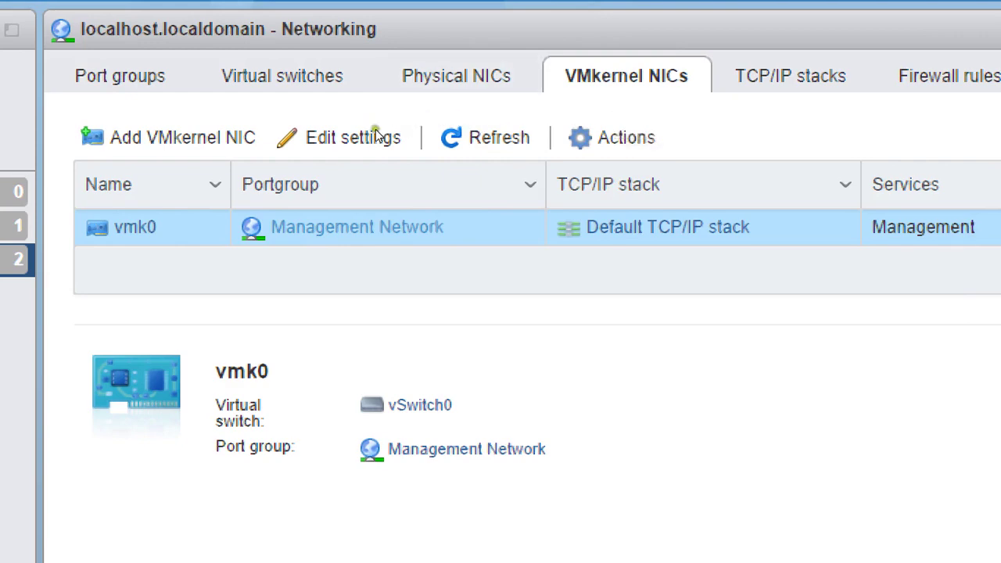
{"action": "left_click", "coordinate": [341, 144]}
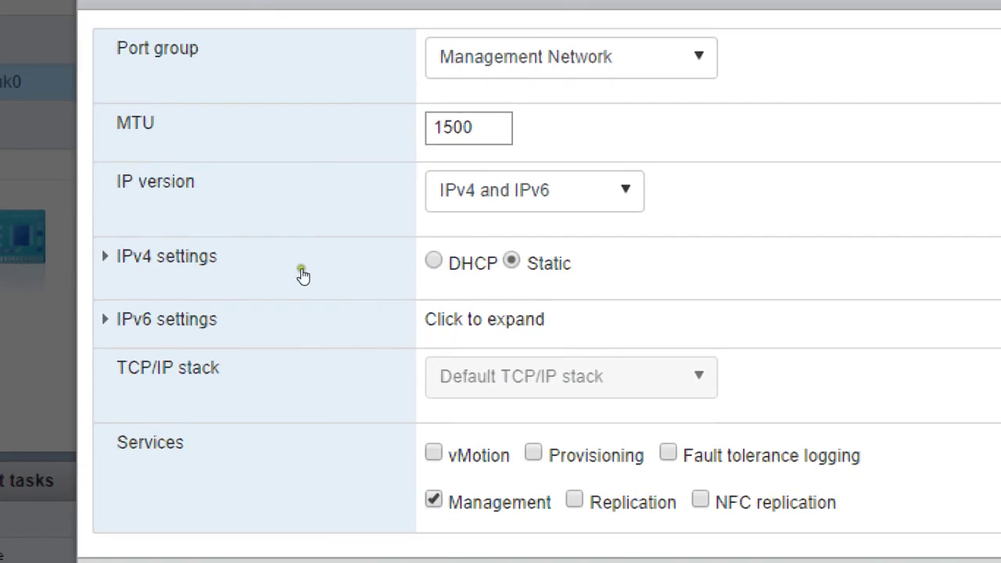
{"action": "left_click", "coordinate": [291, 333]}
{"action": "scroll", "coordinate": [268, 283], "scroll_direction": "down", "scroll_amount": 1}
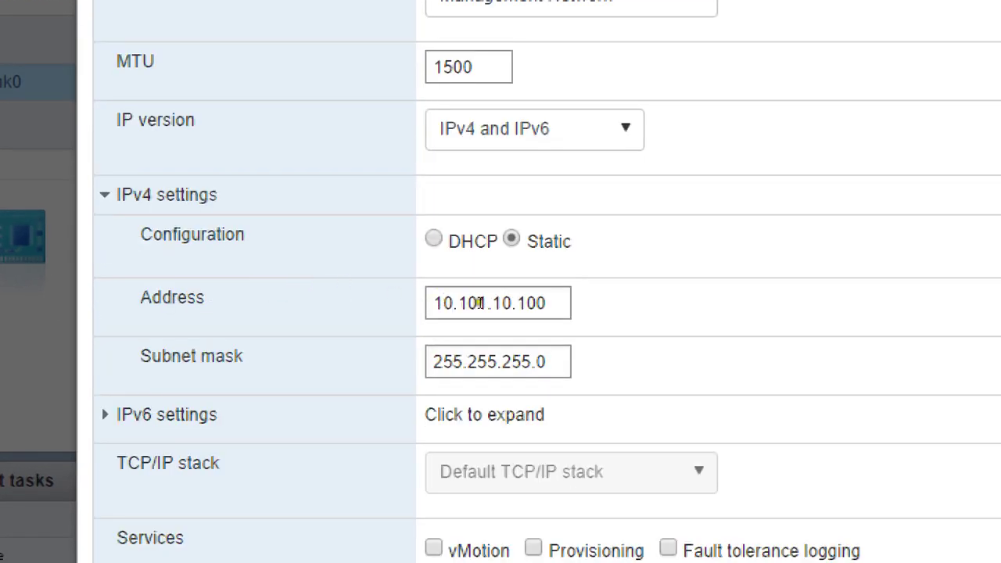
{"action": "key", "text": "super"}
{"action": "key", "text": "super"}
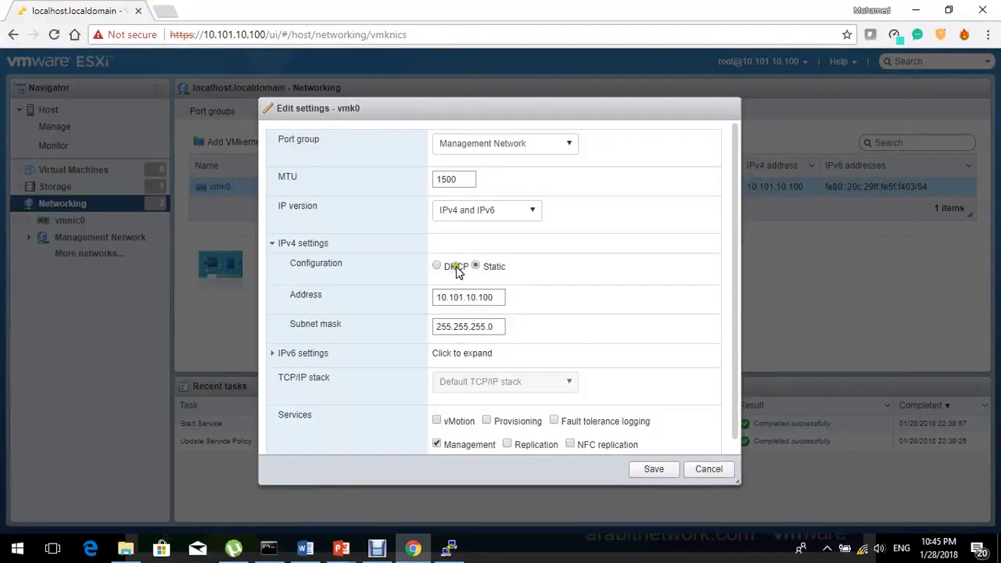
{"action": "key", "text": "Escape"}
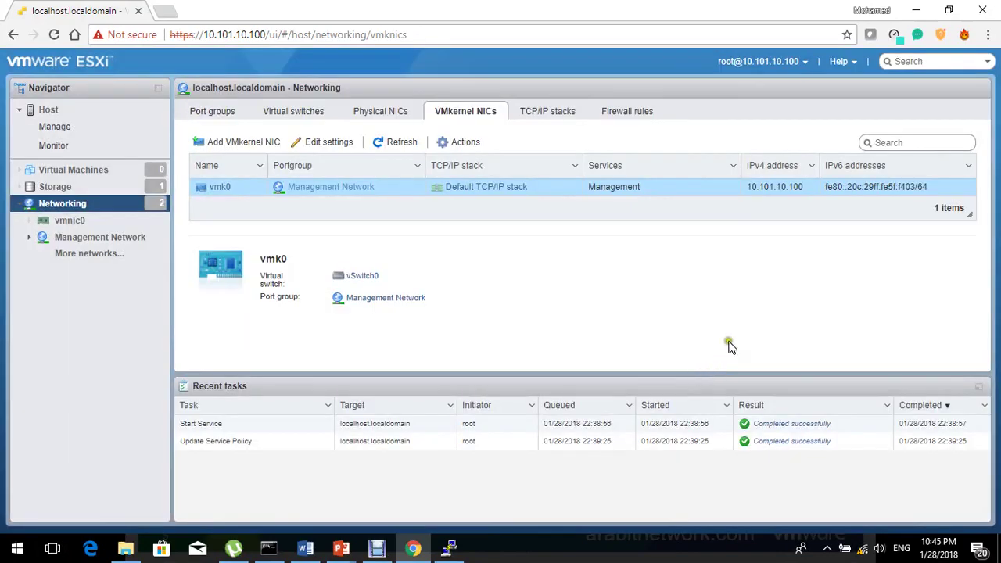